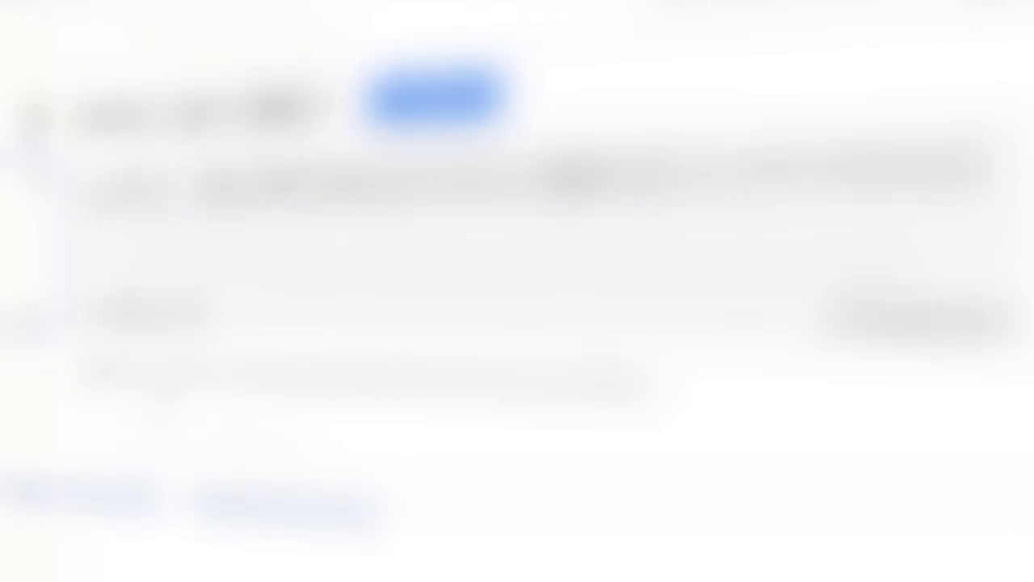
Enter "i am very happy" as the English source text for translation.
click(158, 317)
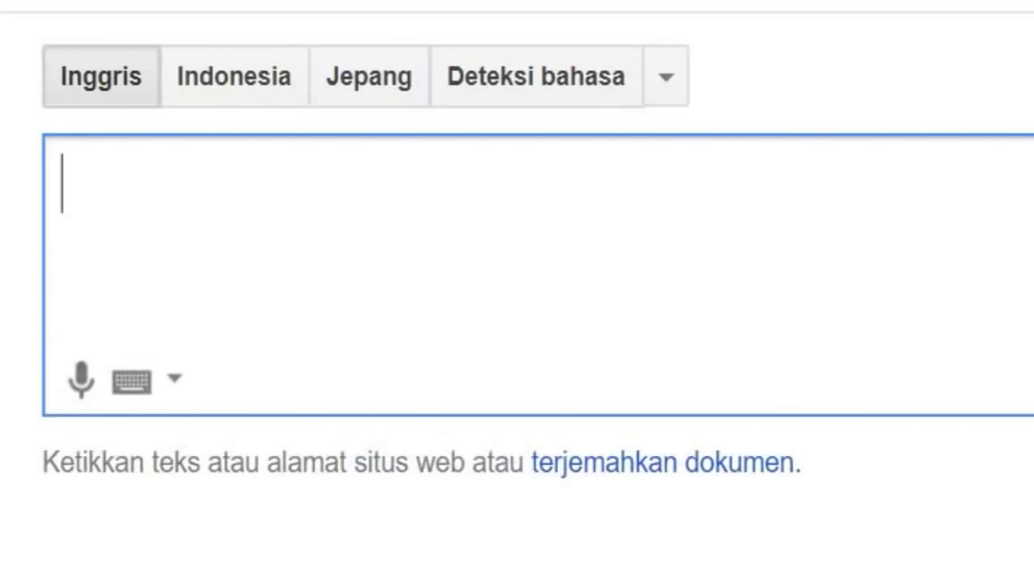
text(i )
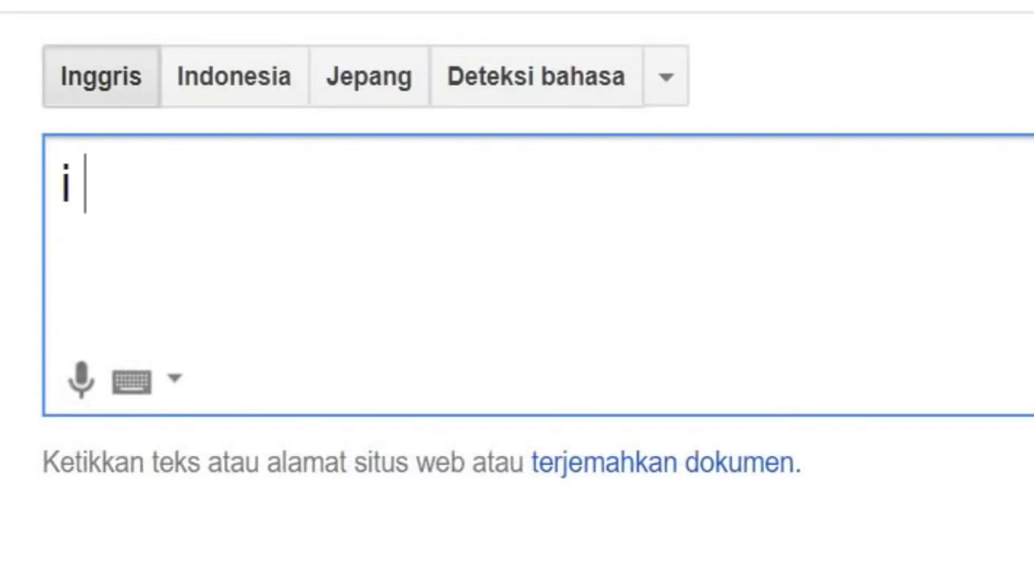
text(am ver)
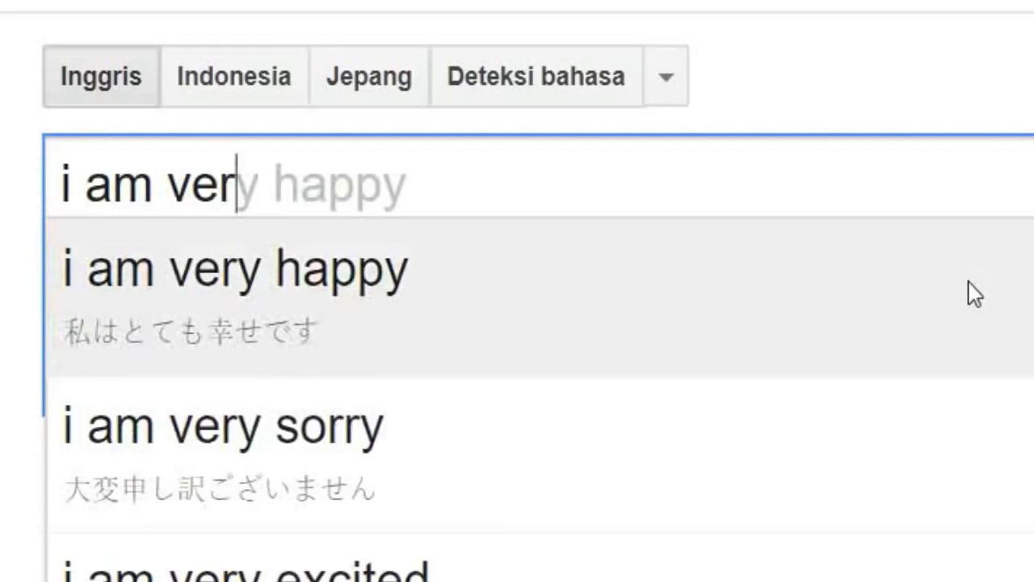
text(y)
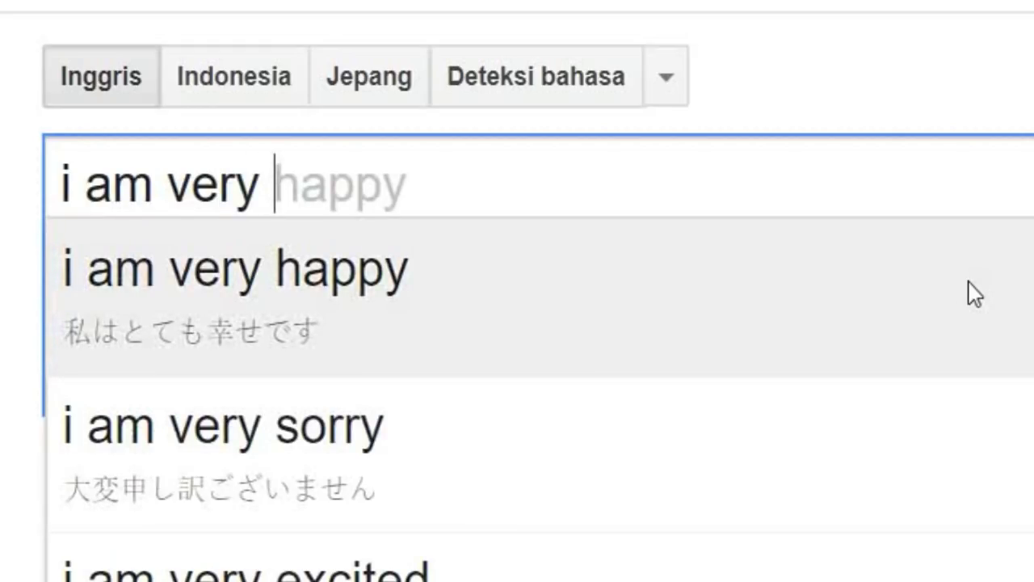
click(419, 279)
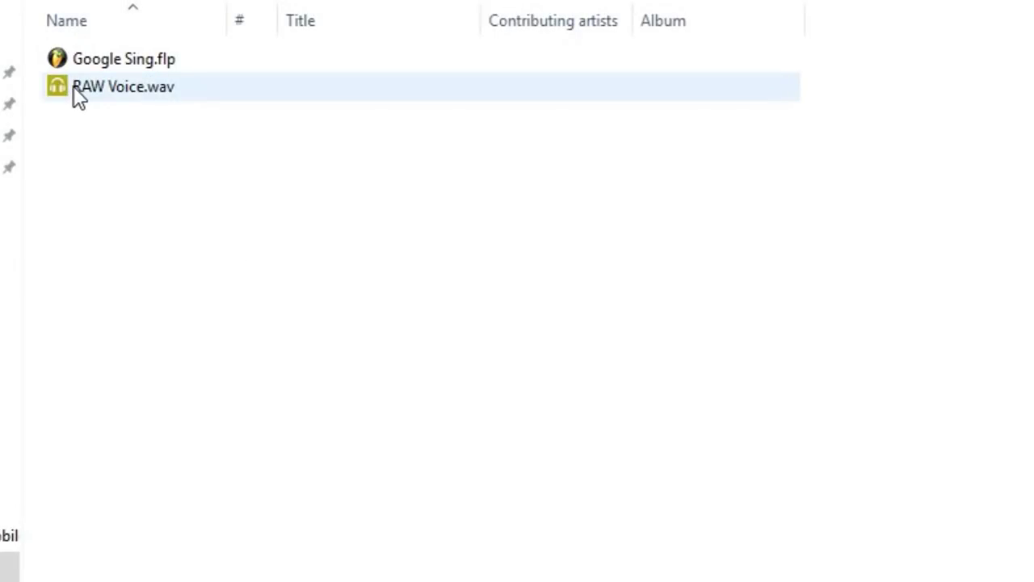
Place RAW Voice.wav at bar 1 of Track 5 in FL Studio's playlist and open the clip's sample in Edison.
drag(78, 97, 321, 488)
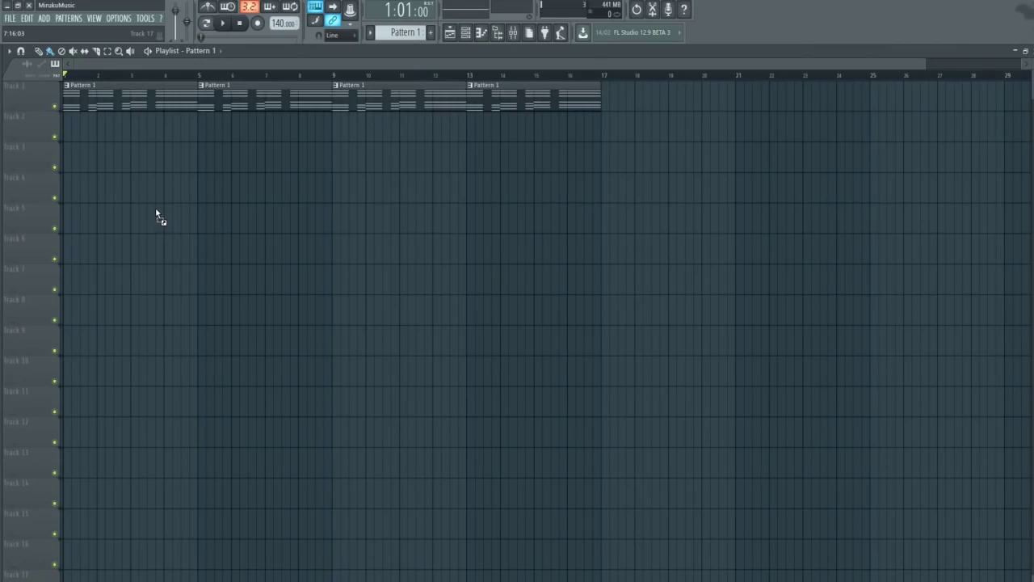
drag(156, 212, 100, 208)
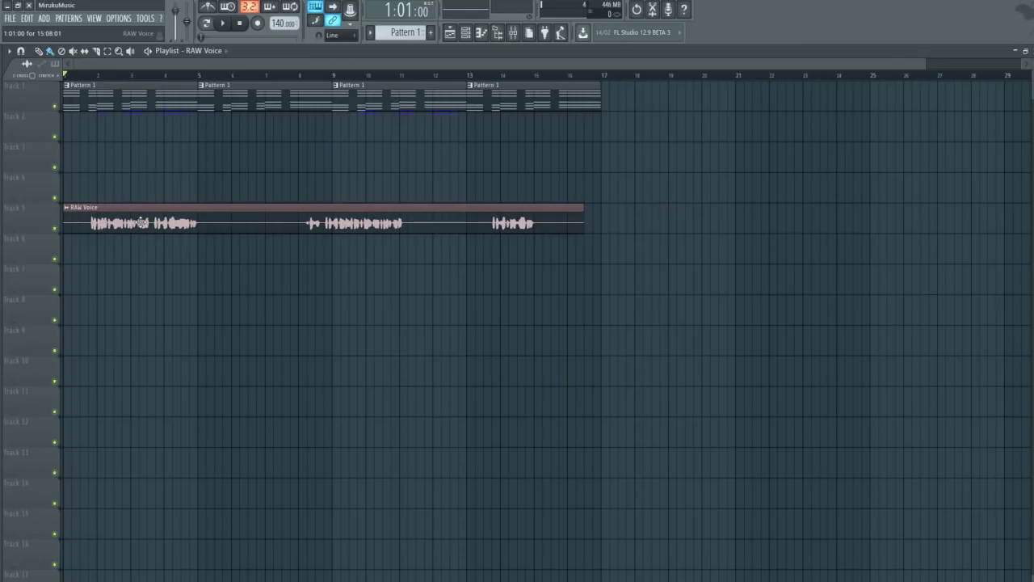
right_click(69, 214)
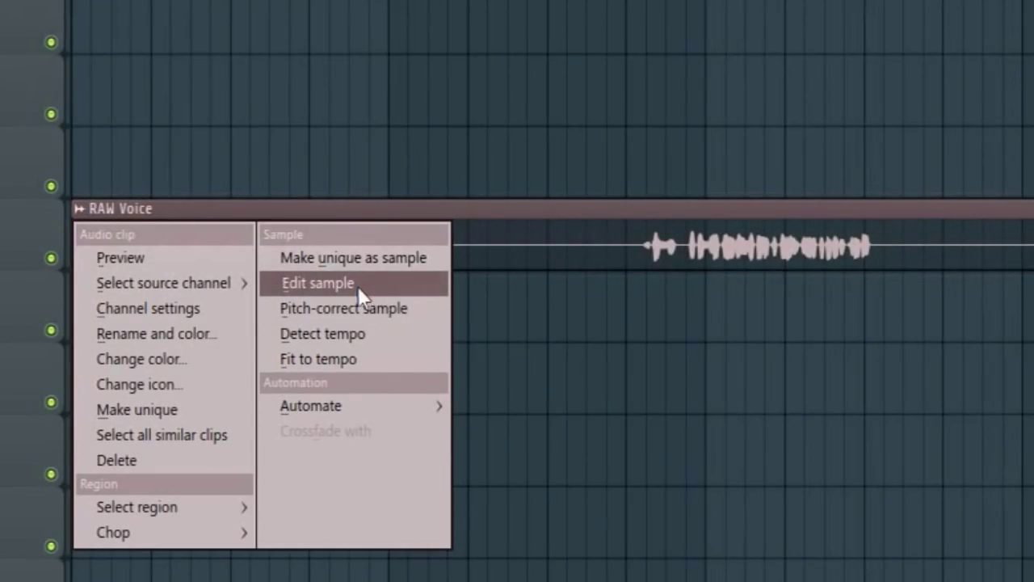
click(358, 287)
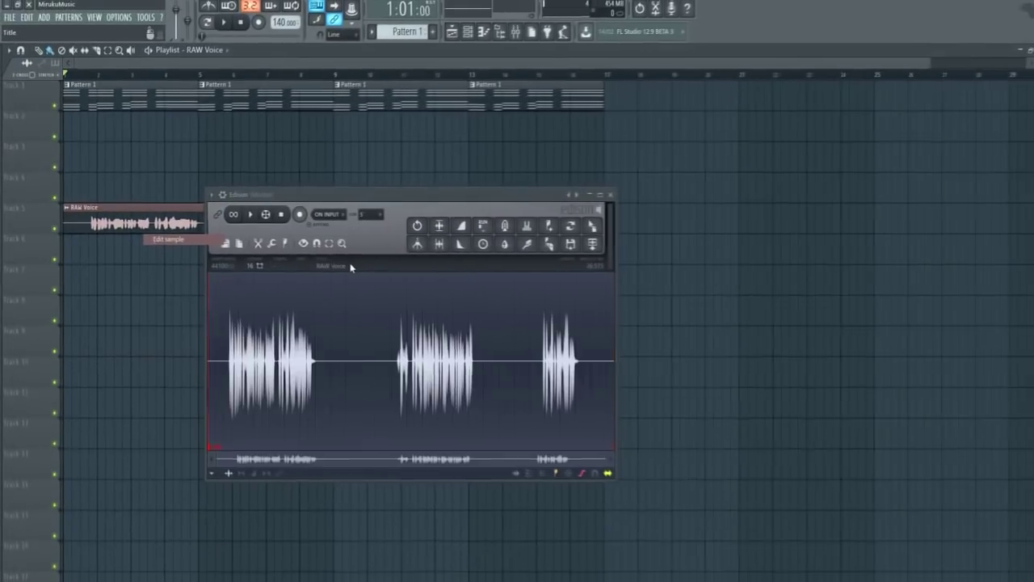
drag(397, 192, 437, 196)
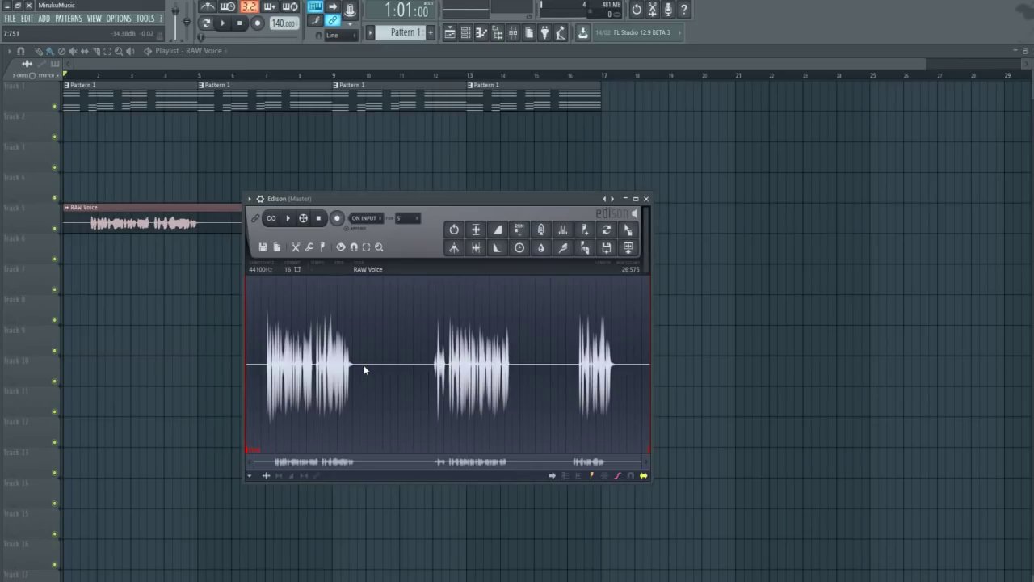
Delete the two silent gaps between the voice phrases and put the edited sample back on Track 5.
drag(364, 372, 415, 374)
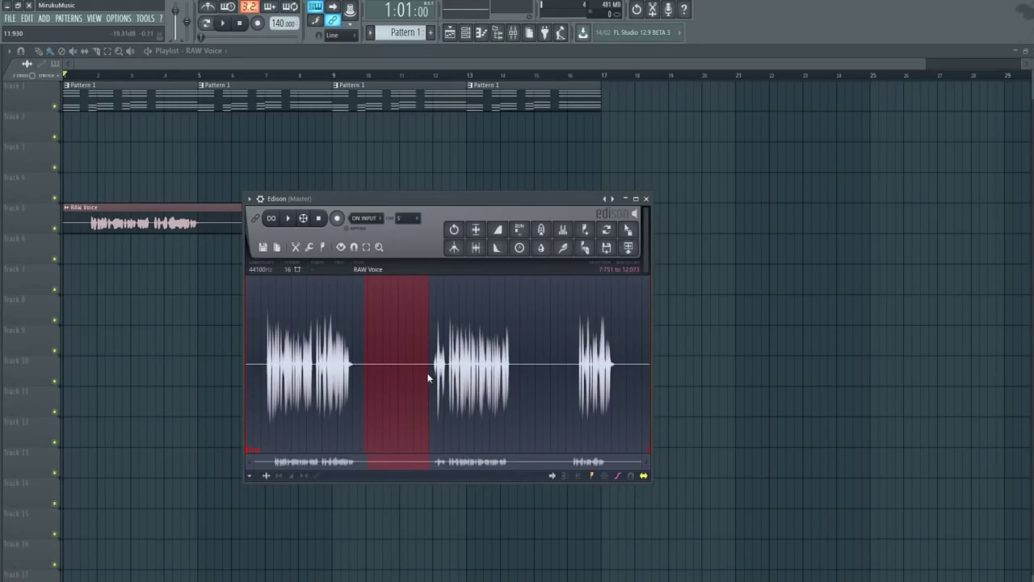
key(Delete)
drag(491, 374, 495, 375)
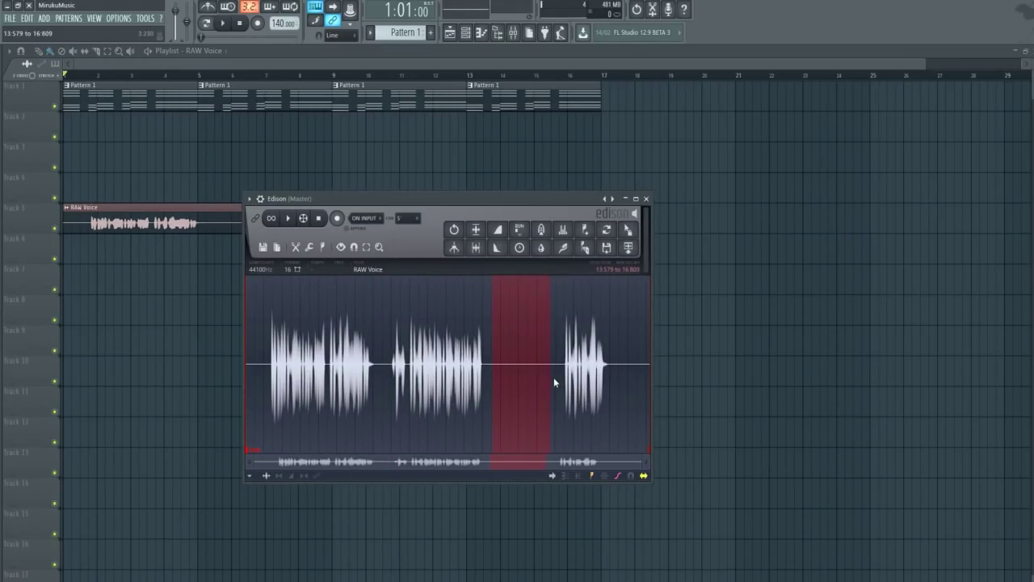
key(Delete)
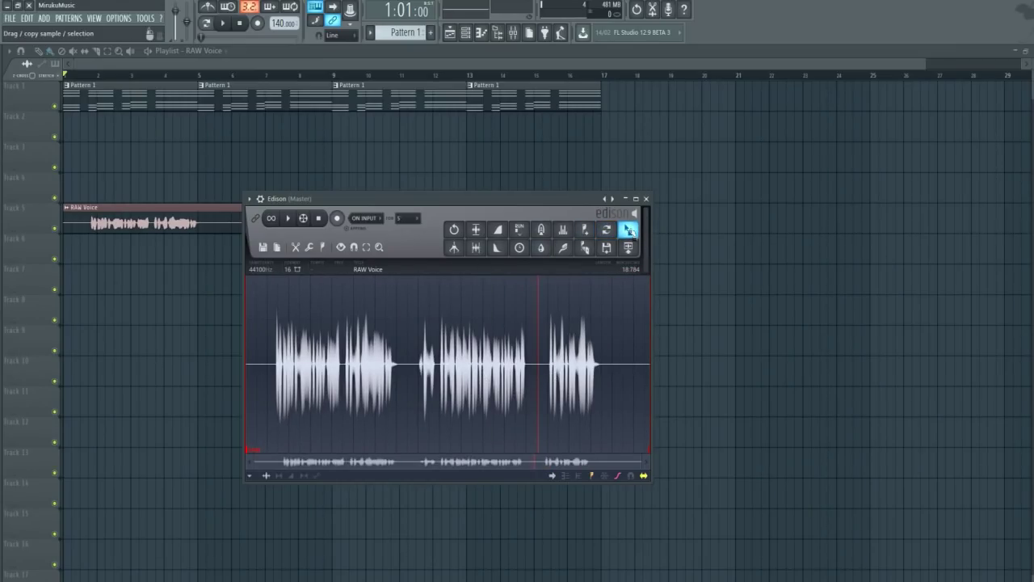
drag(628, 231, 192, 257)
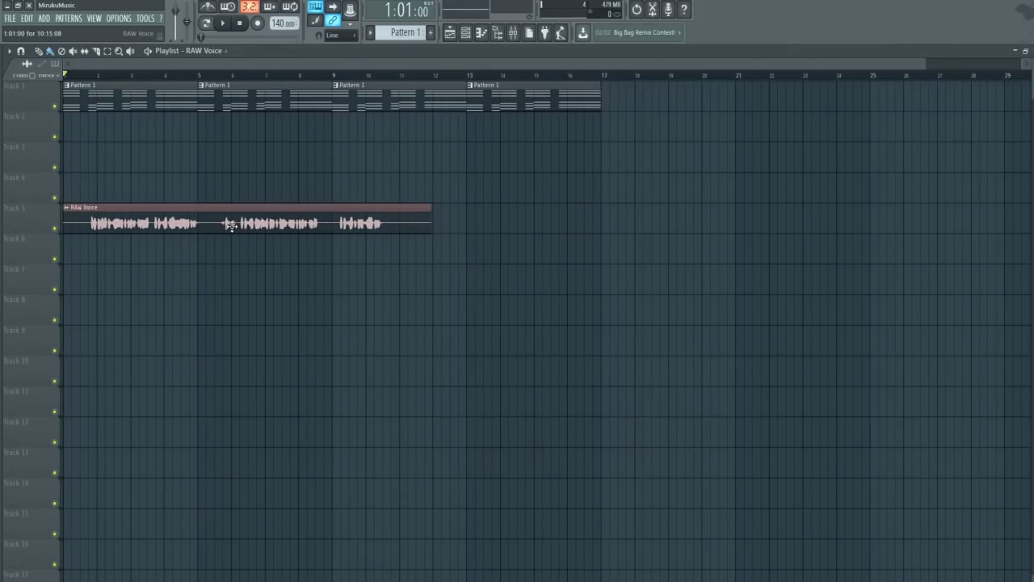
ctrl+scroll(251, 307, up, 3)
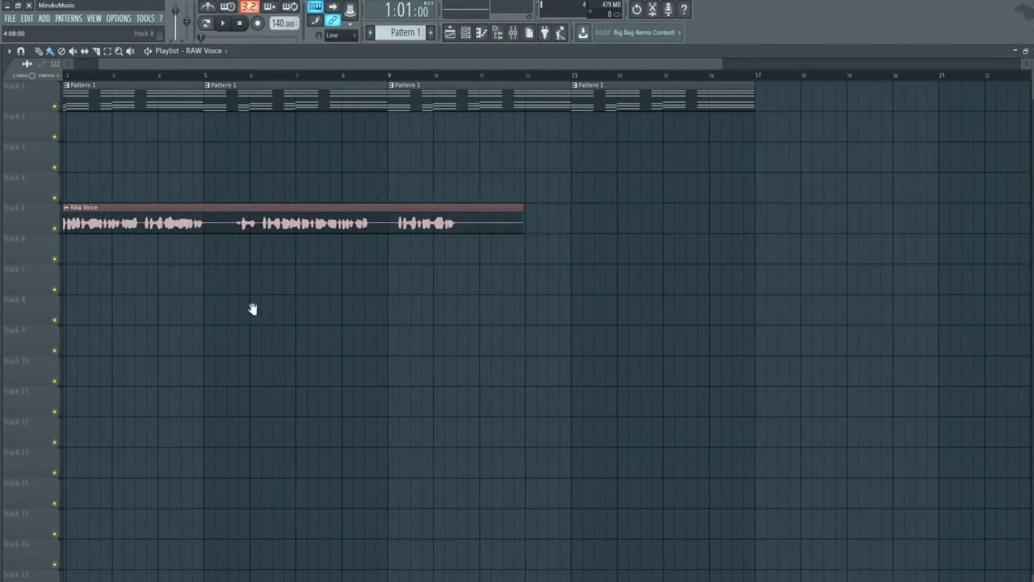
drag(66, 228, 84, 231)
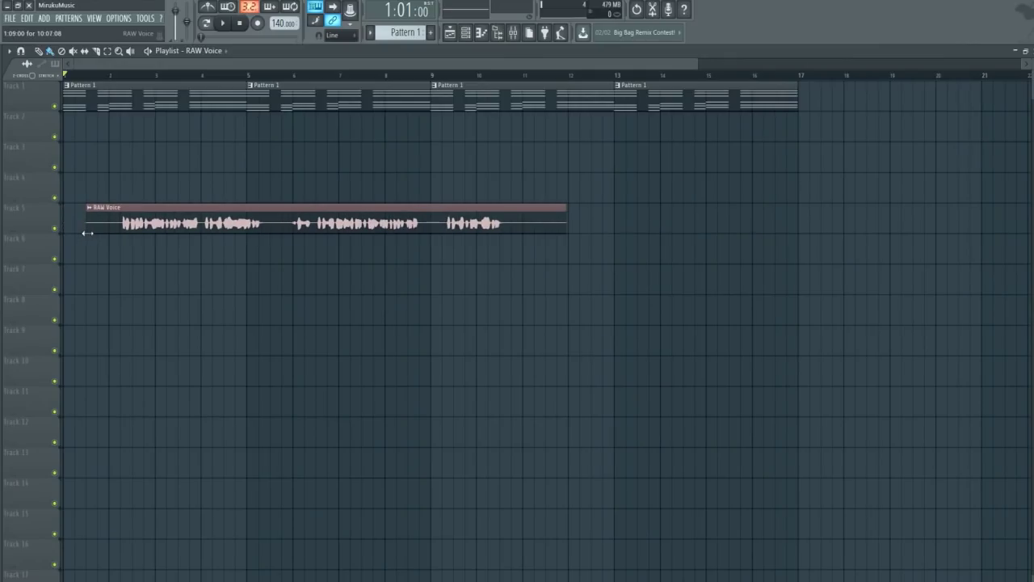
key(ctrl+z)
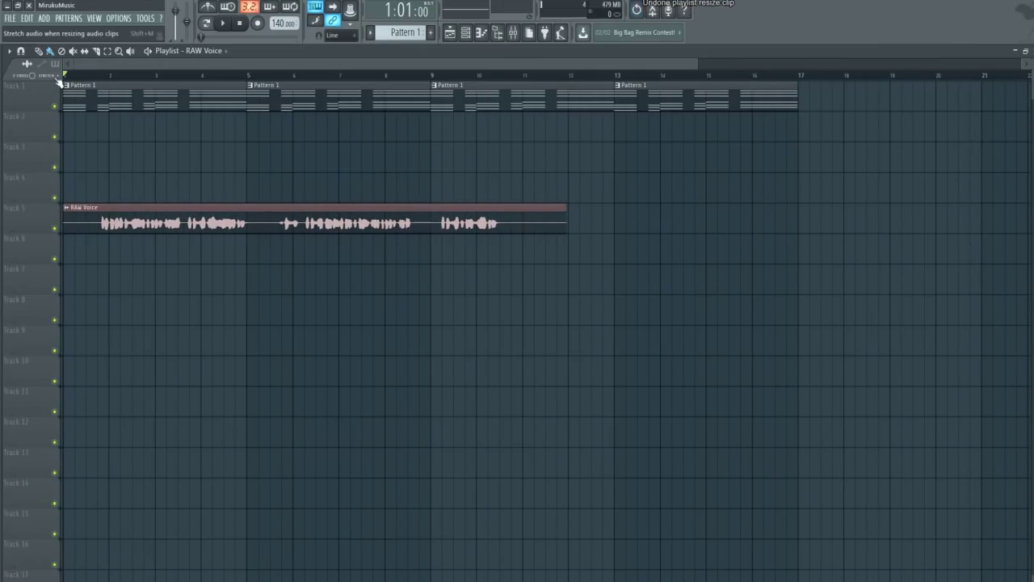
Trim the silent start of the RAW Voice clip without stretching the audio, move it back to bar 1 and play it briefly.
drag(65, 228, 85, 228)
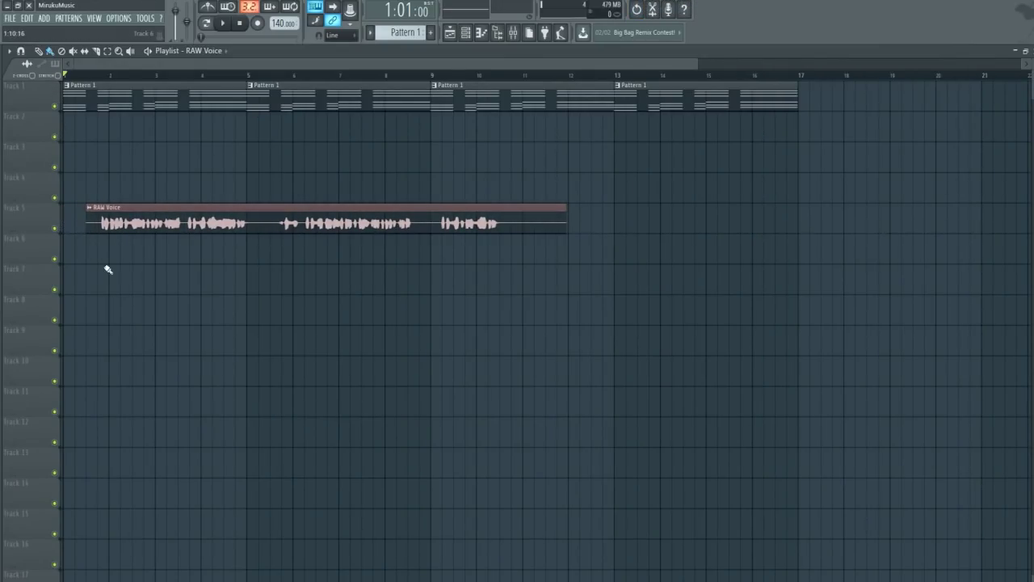
ctrl+scroll(129, 271, up, 3)
drag(250, 216, 214, 216)
key(space)
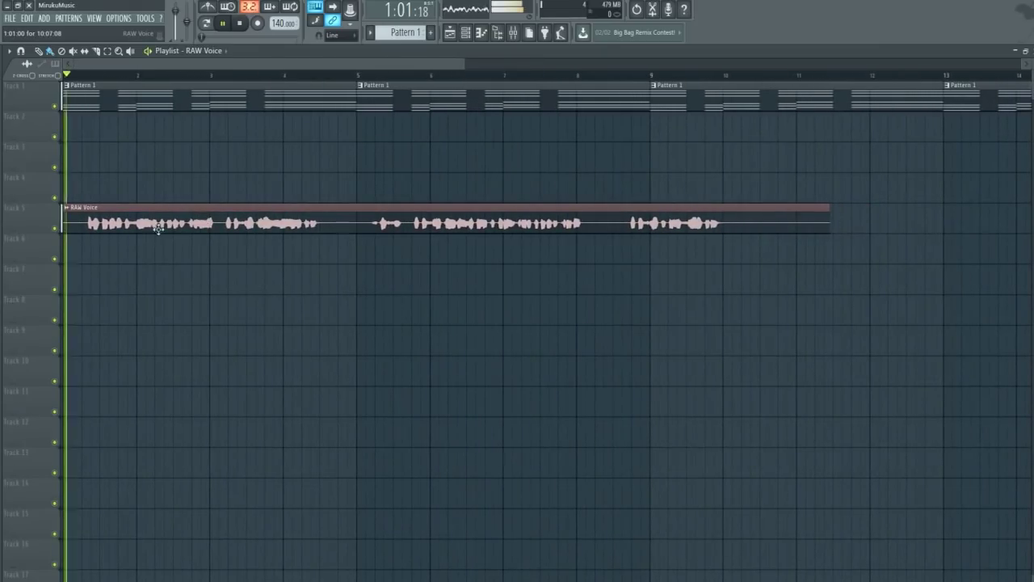
ctrl+scroll(122, 286, up, 2)
key(space)
Trim more silence off the RAW Voice clip's start and audition its timing from 1:02:00 and 1:03:00.
ctrl+scroll(126, 273, up, 3)
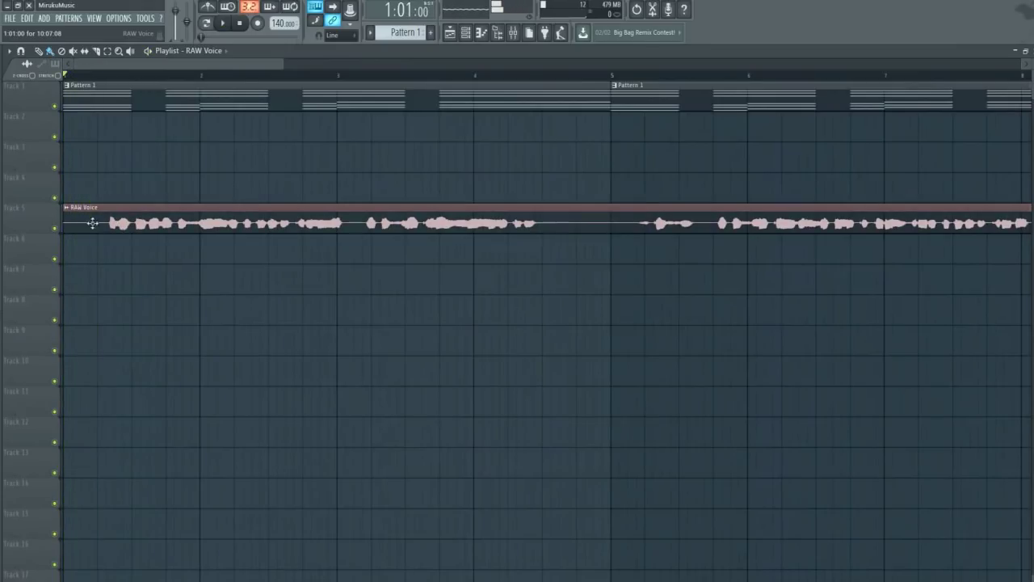
drag(64, 228, 130, 229)
key(space)
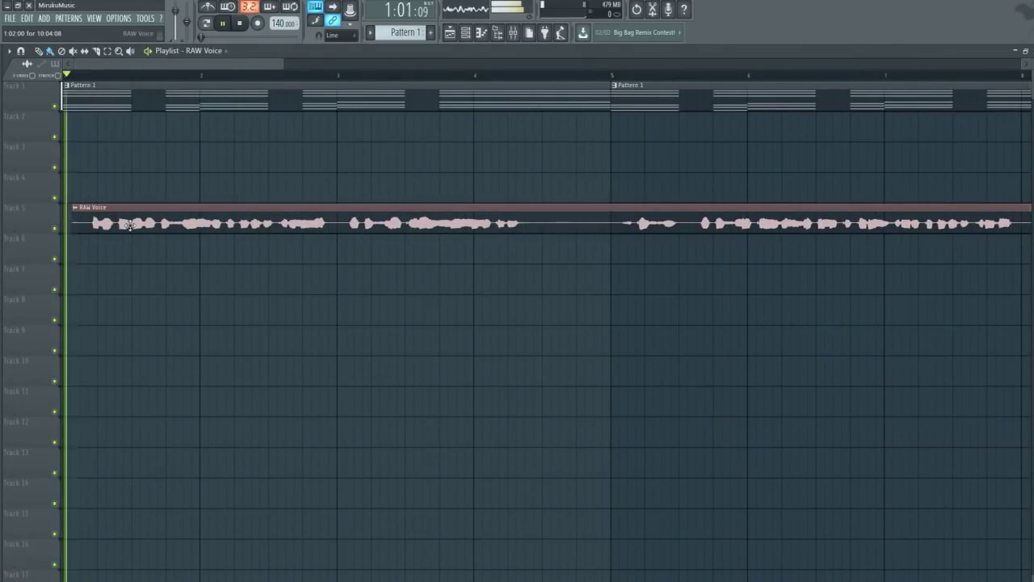
key(space)
key(space)
key(space)
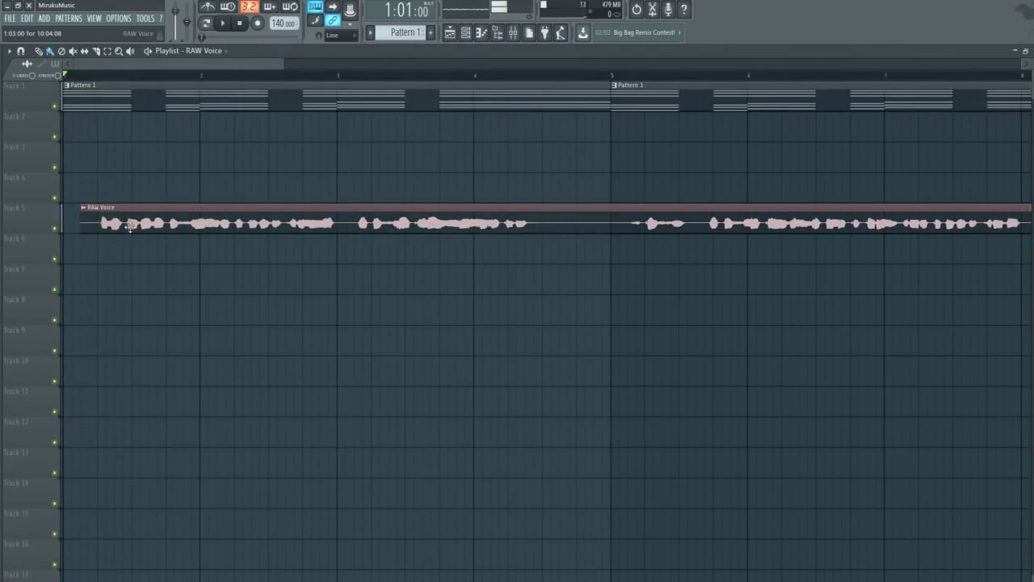
Move the RAW Voice clip to 1:01:00 and play the arrangement to check its timing against the pattern.
drag(130, 228, 117, 227)
key(space)
scroll(127, 277, down, 5)
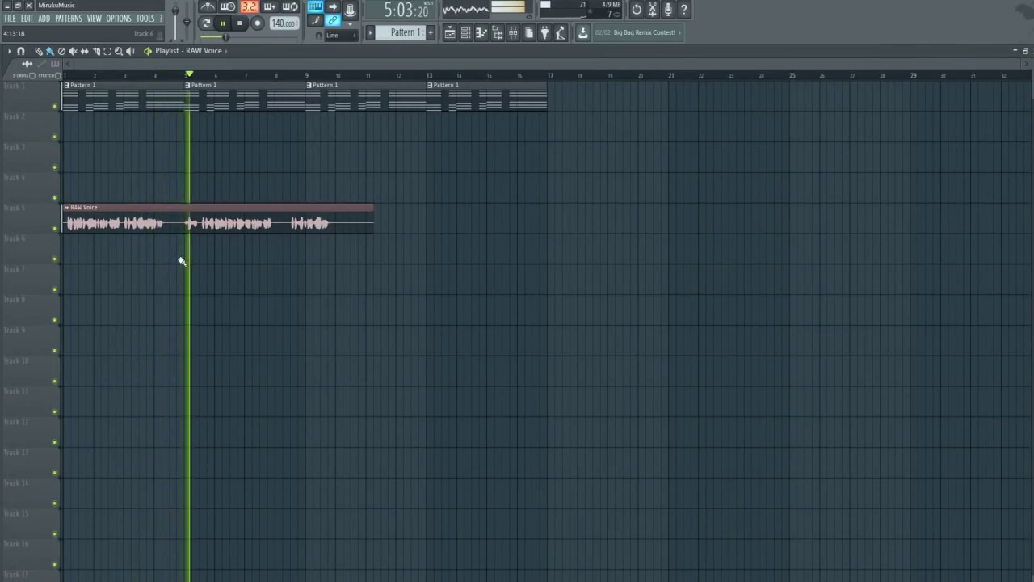
key(space)
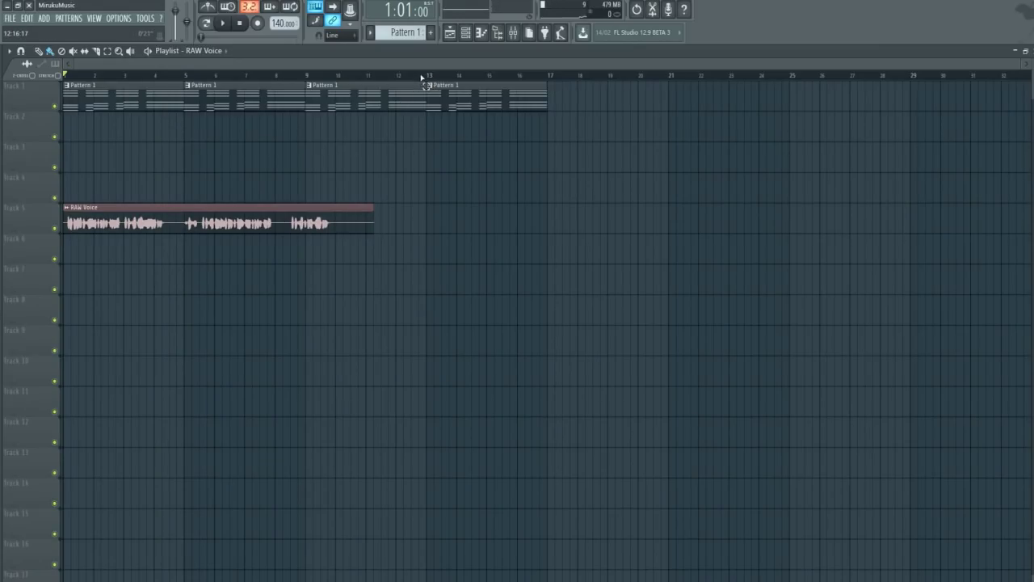
Solo Track 5 and render the range 1:01:00 to 13:01:00 as a Microsoft wave file named Yaaa.
drag(421, 77, 61, 246)
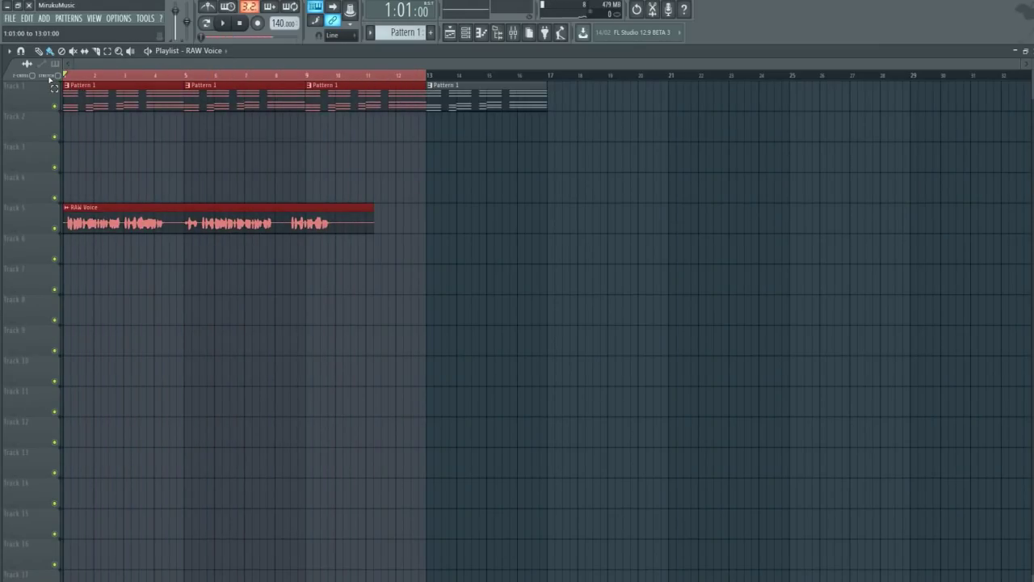
right_click(56, 231)
key(ctrl+shift+r)
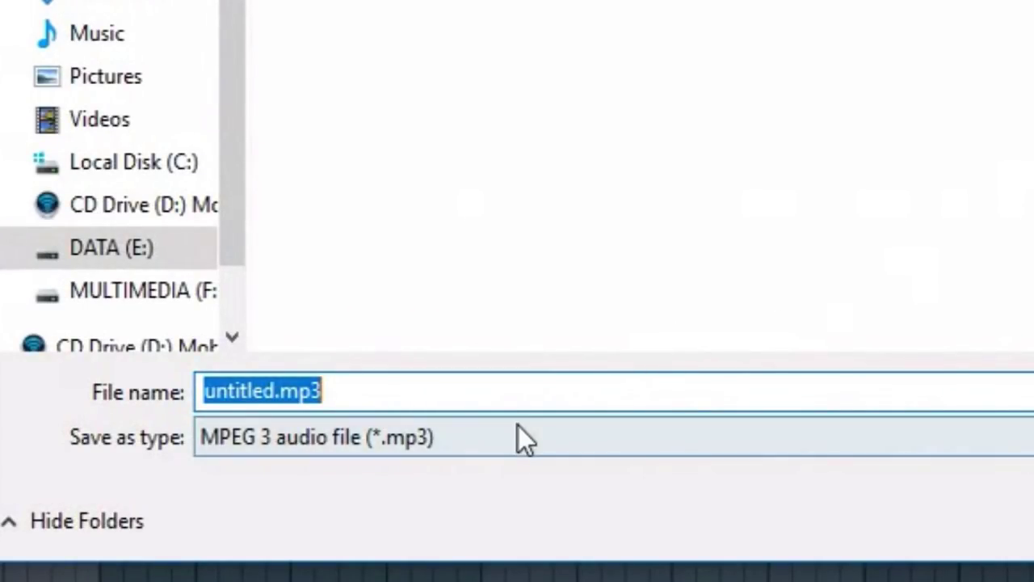
click(519, 429)
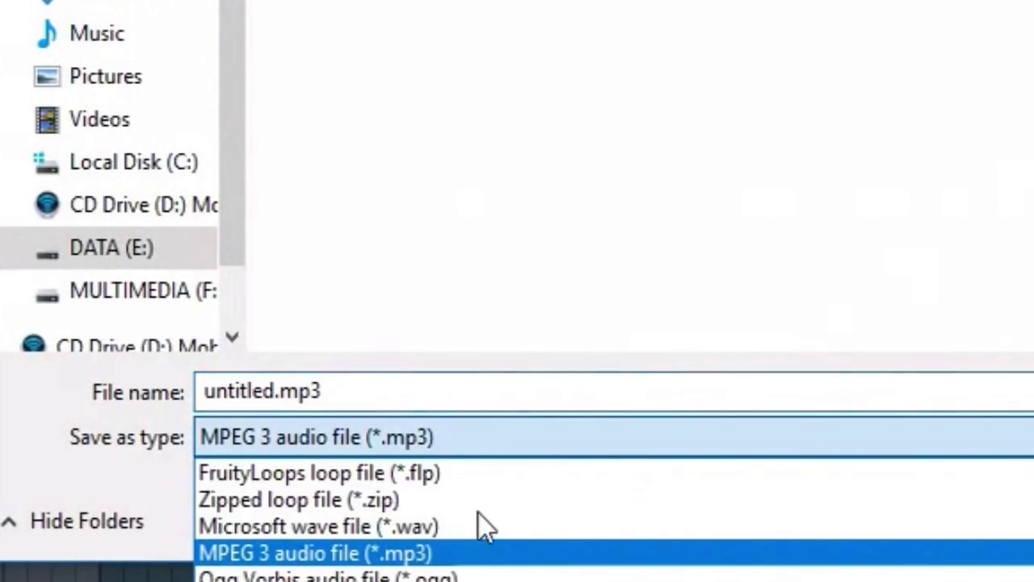
click(479, 524)
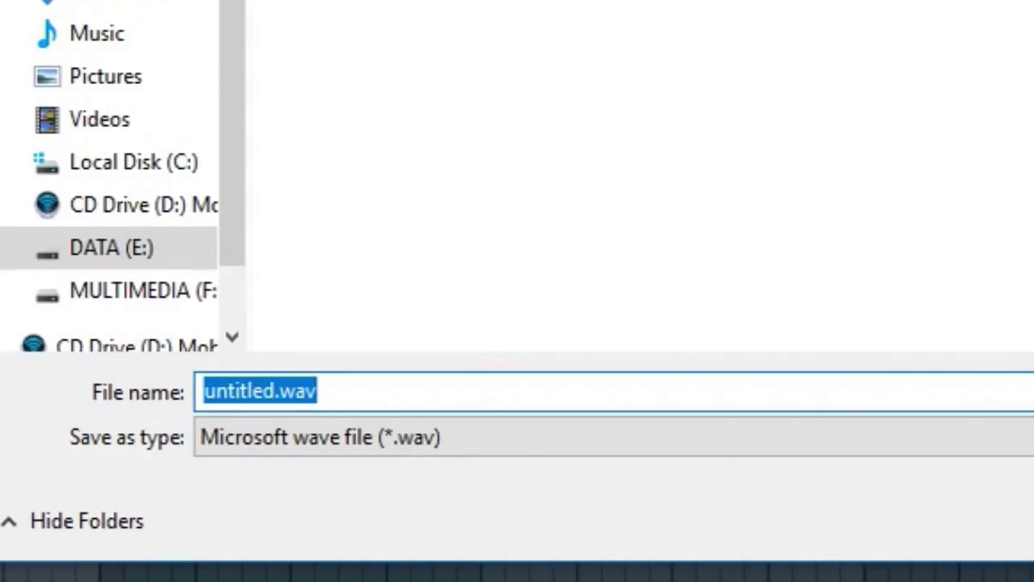
text(Yaaa)
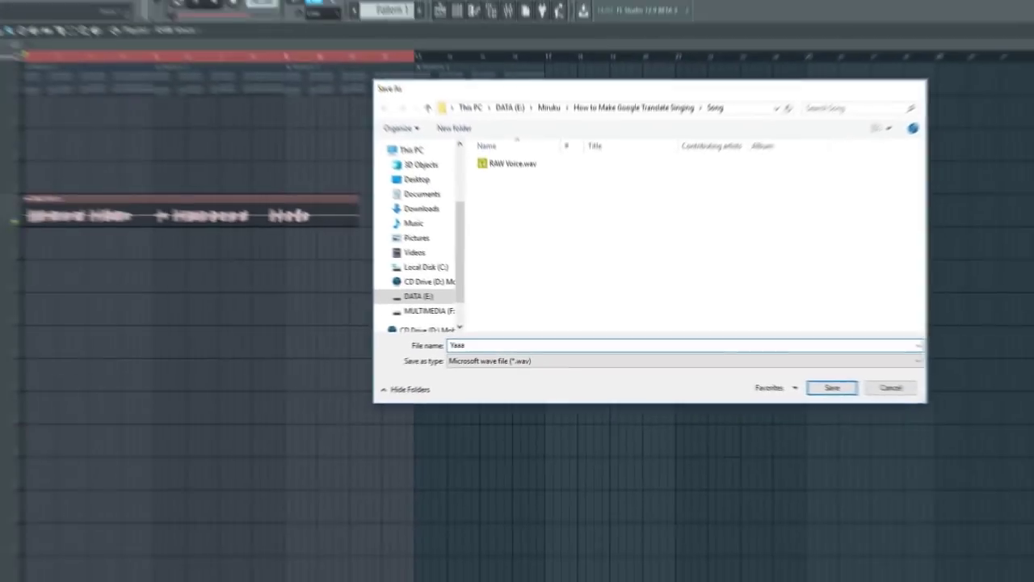
key(Return)
click(615, 396)
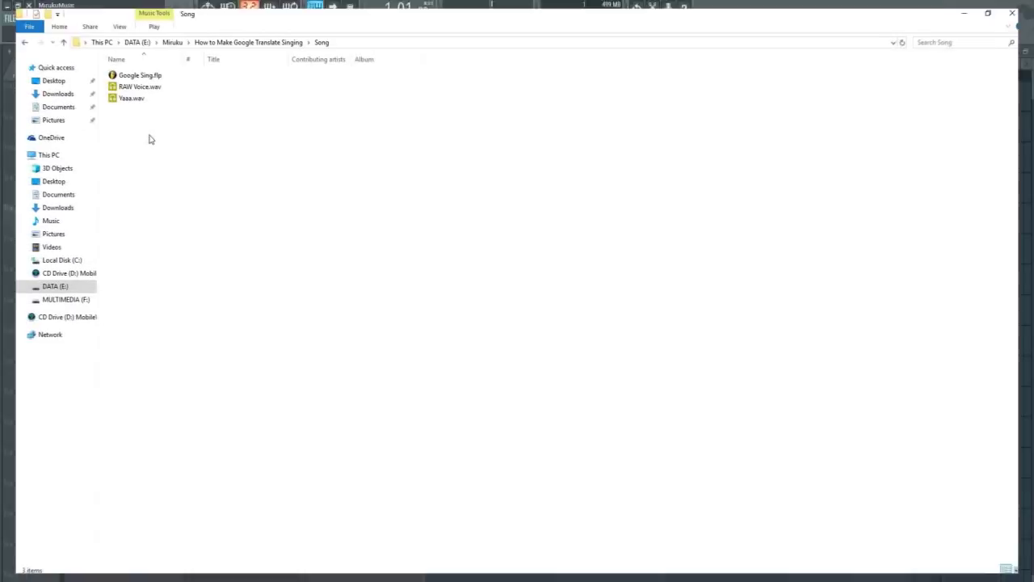
Import the rendered Yaaa.wav from the Song folder onto Track 6 at bar 1.
click(128, 98)
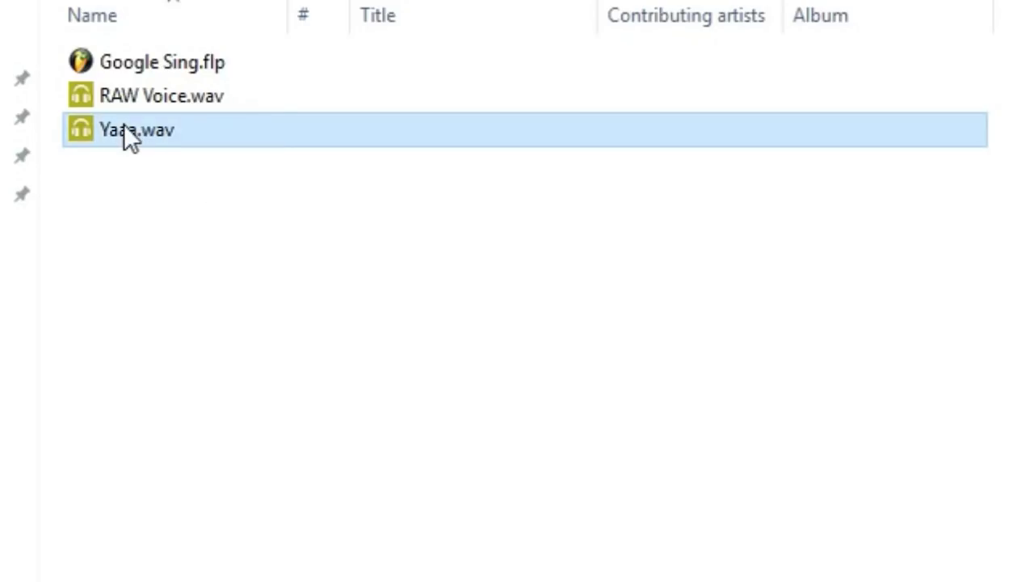
drag(125, 129, 227, 369)
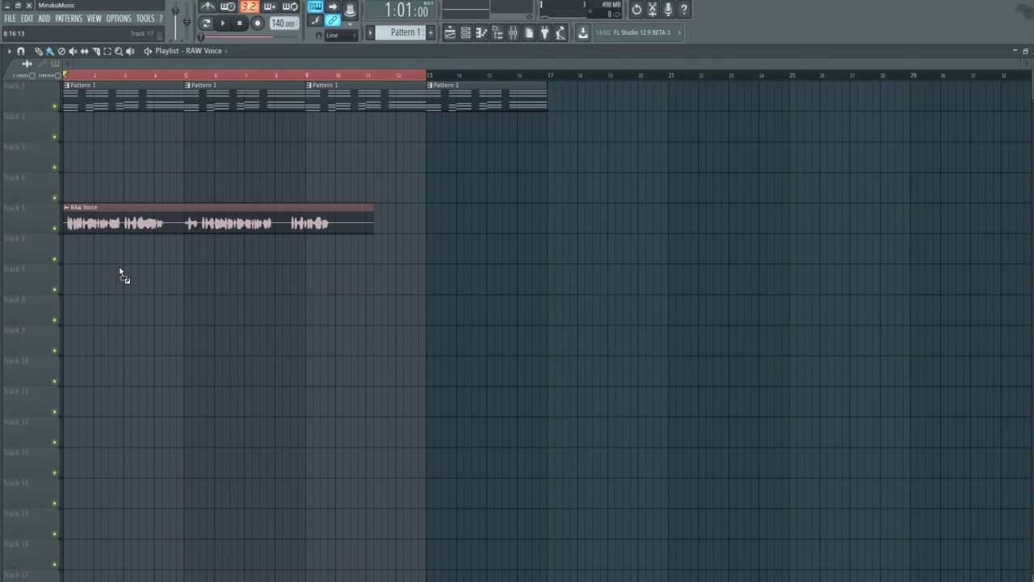
drag(70, 251, 70, 251)
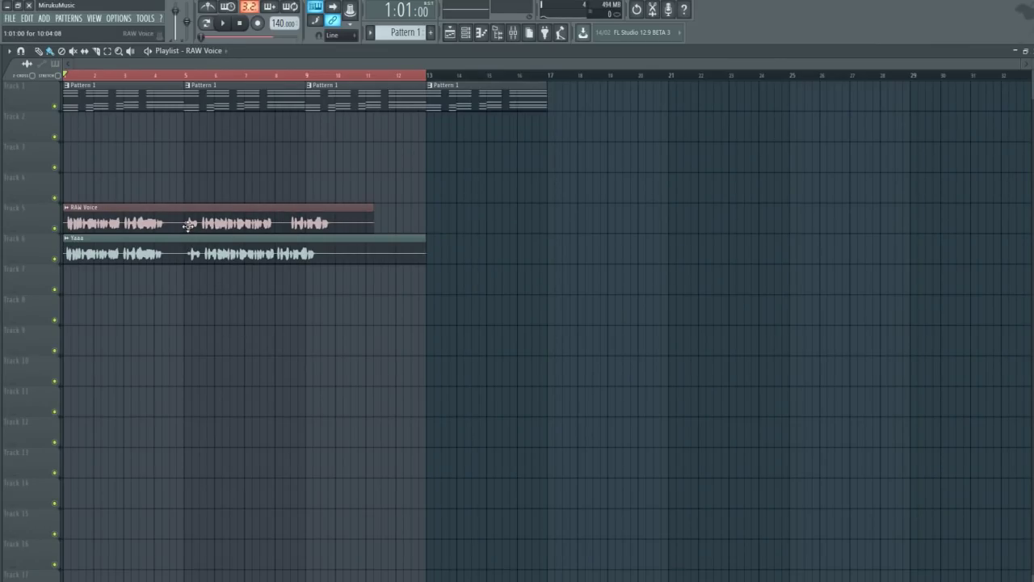
Delete the RAW Voice channel together with its clip from the project.
key(F6)
right_click(83, 87)
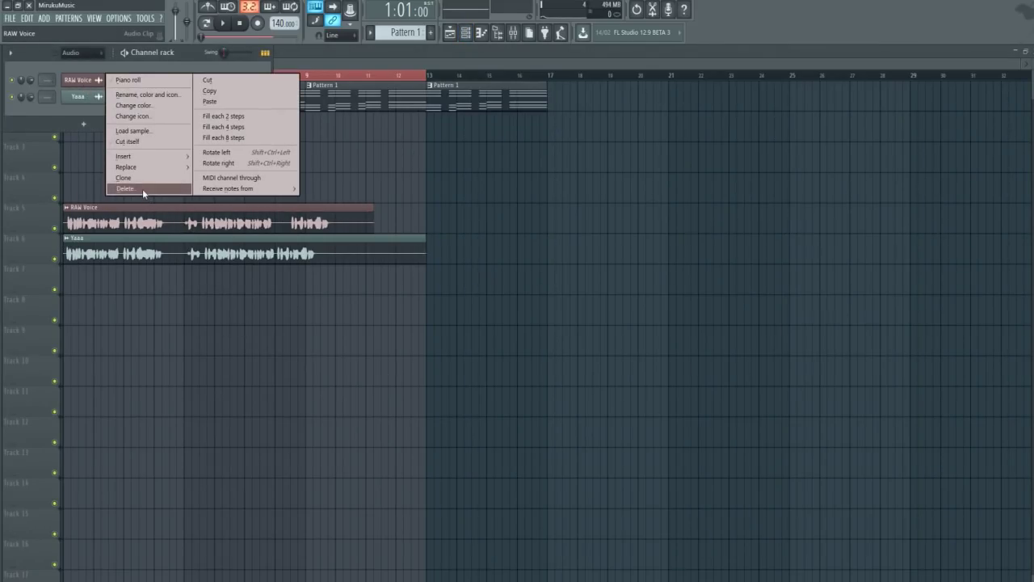
click(142, 188)
key(Return)
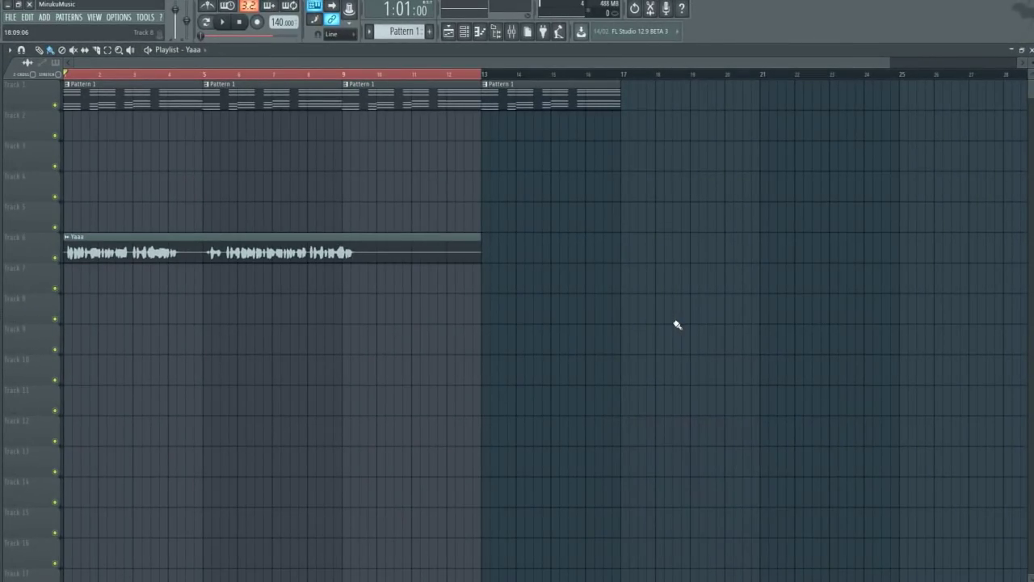
Open the Yaaa clip for pitch correction in a widened Newtone window and turn Center up to maximum.
click(66, 237)
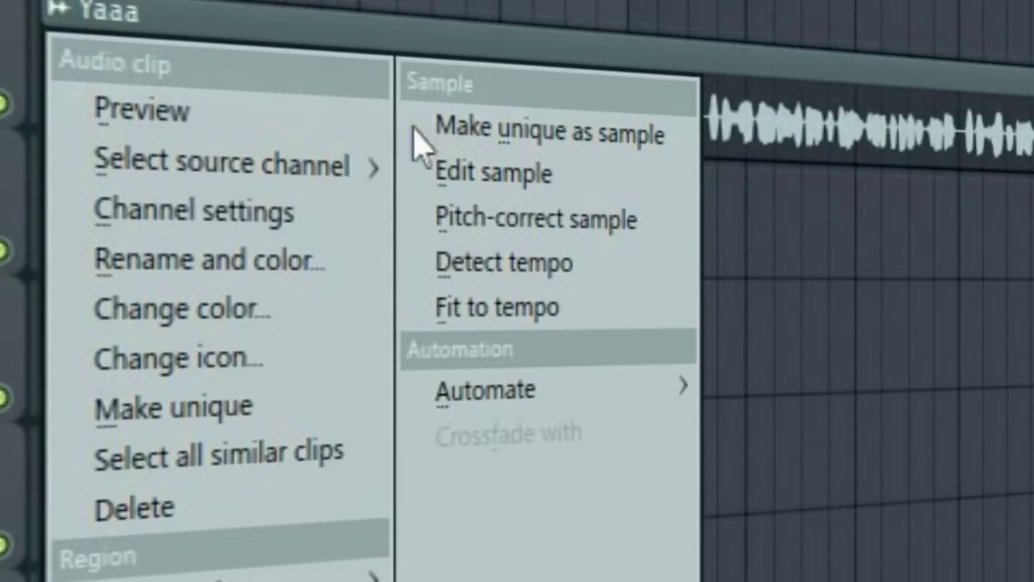
click(535, 225)
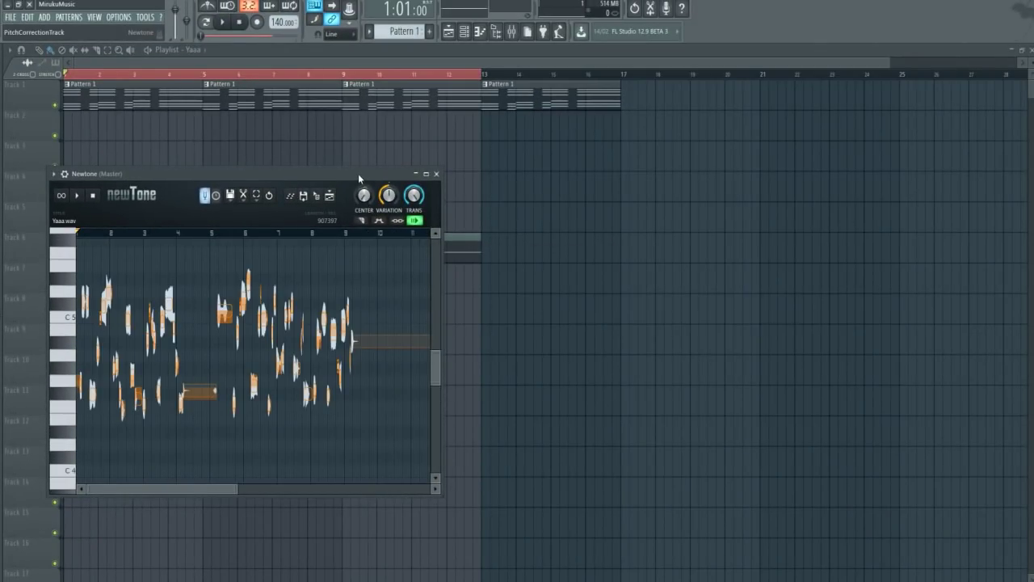
drag(358, 173, 610, 186)
drag(695, 302, 847, 301)
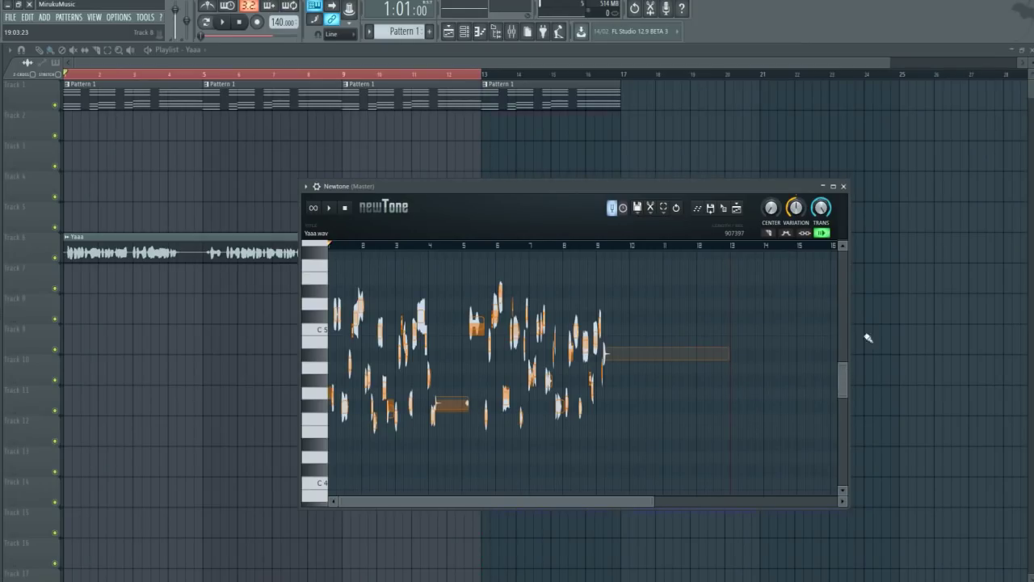
drag(771, 208, 771, 158)
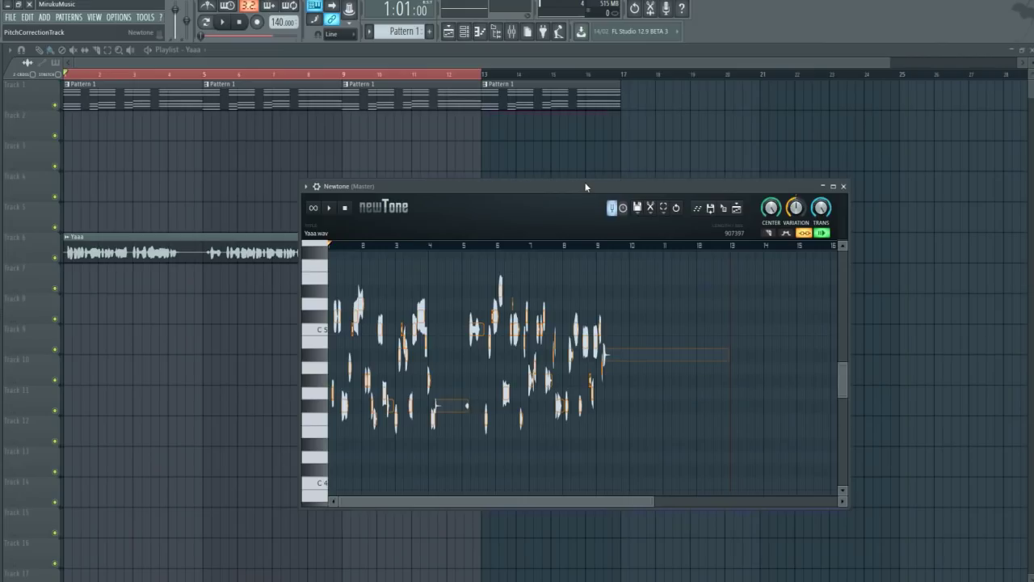
drag(585, 186, 645, 177)
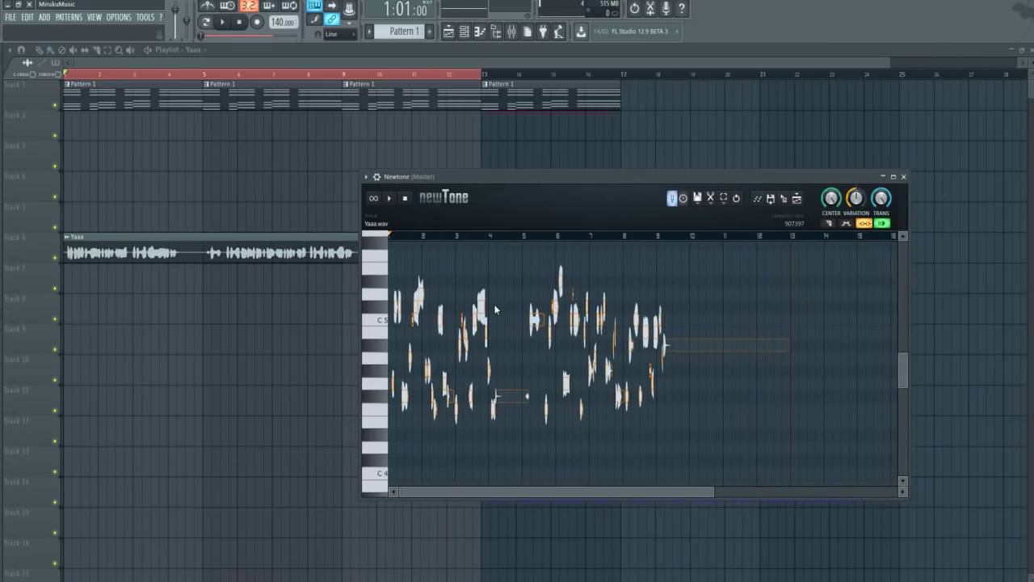
Mute Track 6 and play the arrangement while following the Yaaa notes in Newtone.
click(56, 259)
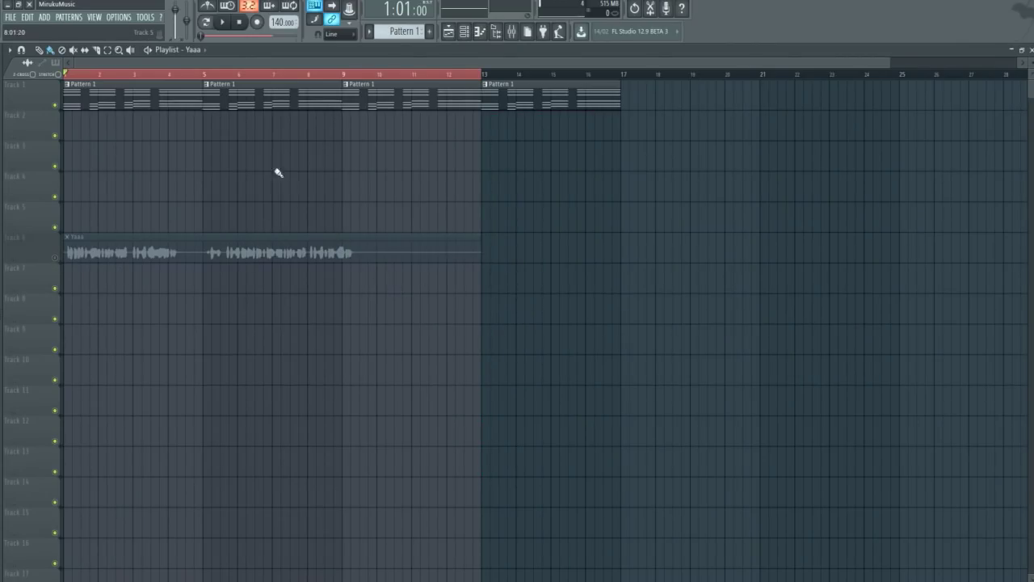
click(222, 22)
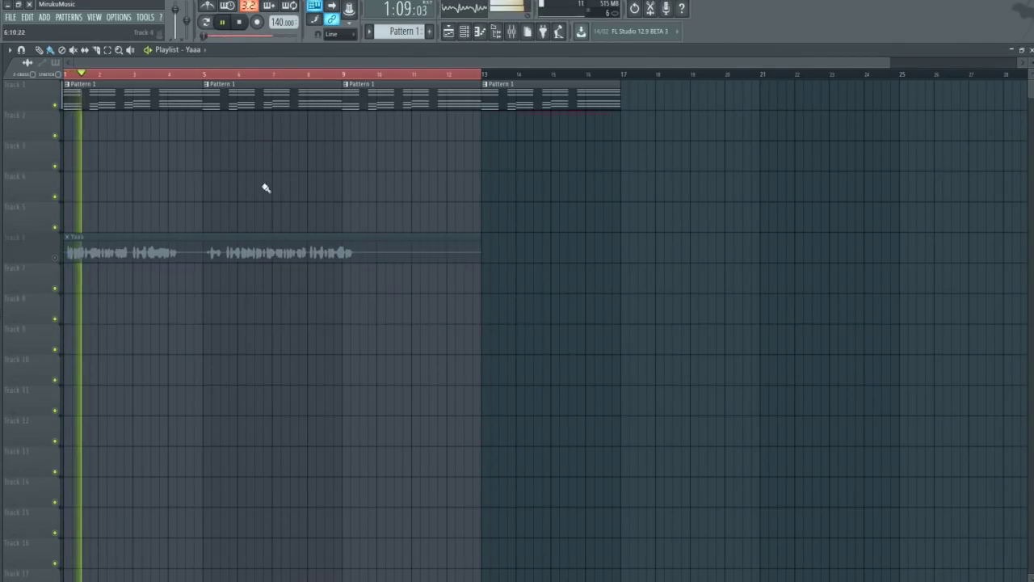
double_click(285, 234)
drag(590, 168, 591, 167)
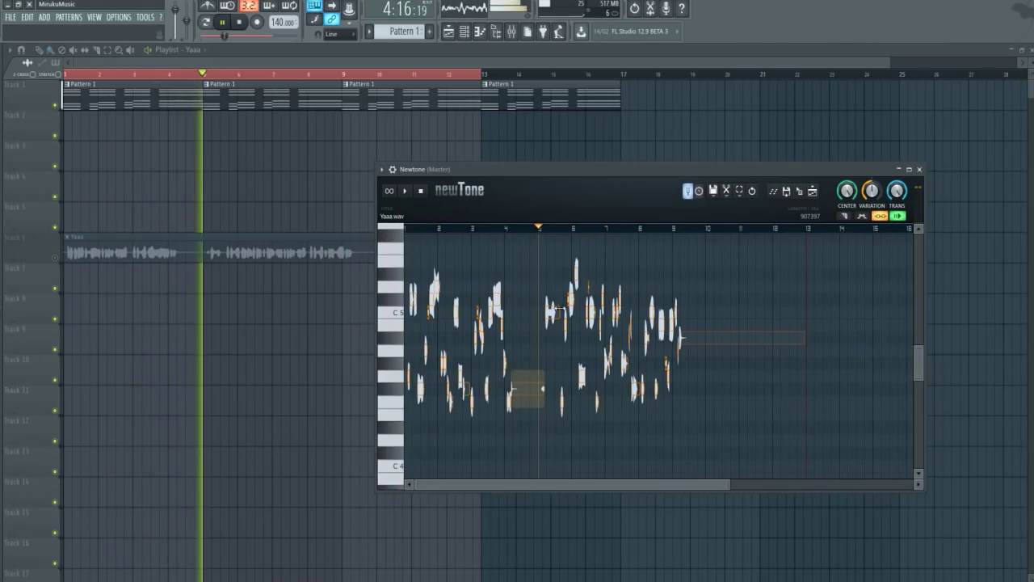
click(245, 24)
Select all the notes of Yaaa.wav in Newtone and quantize their timing.
click(755, 393)
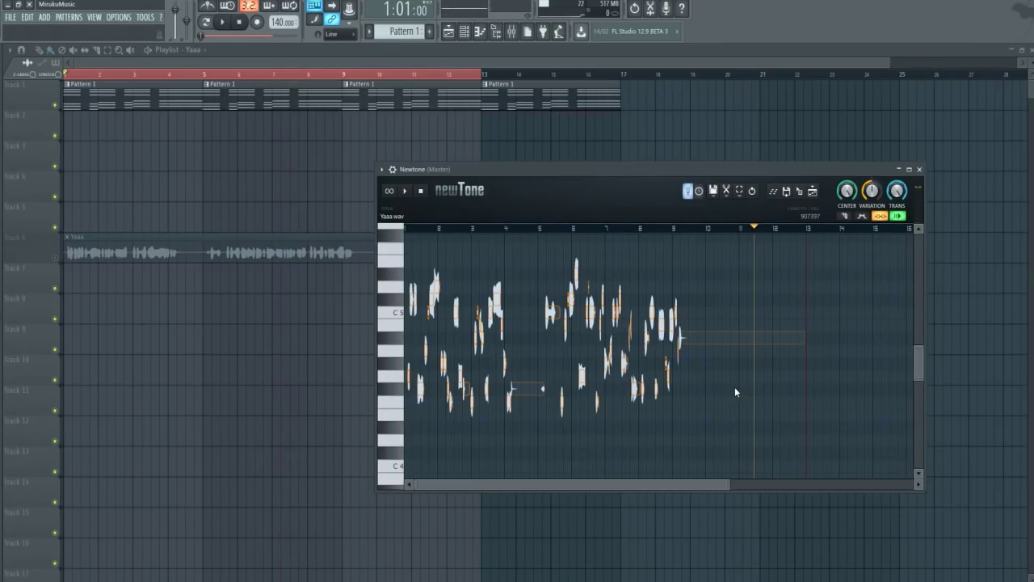
key(ctrl+a)
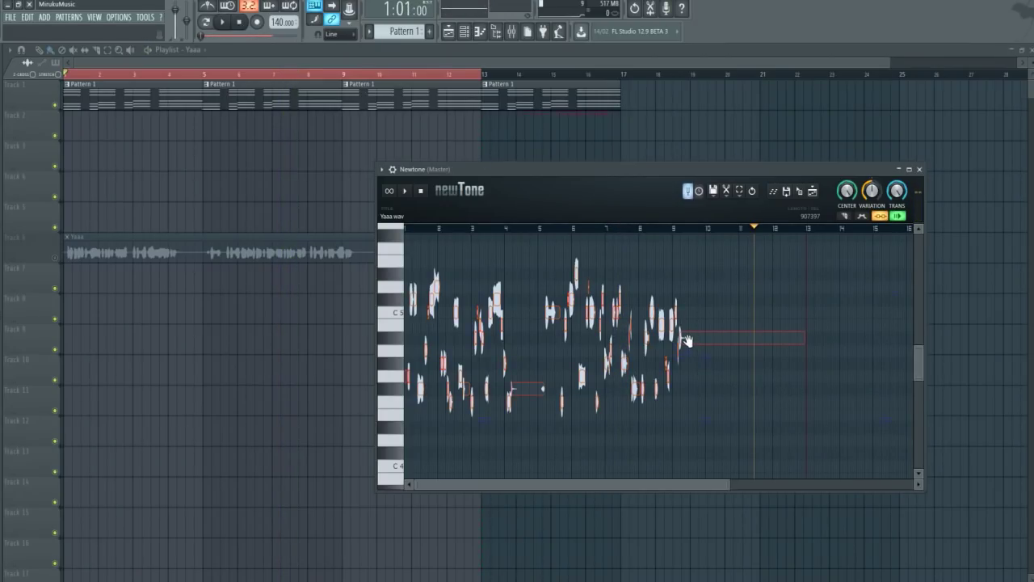
click(732, 192)
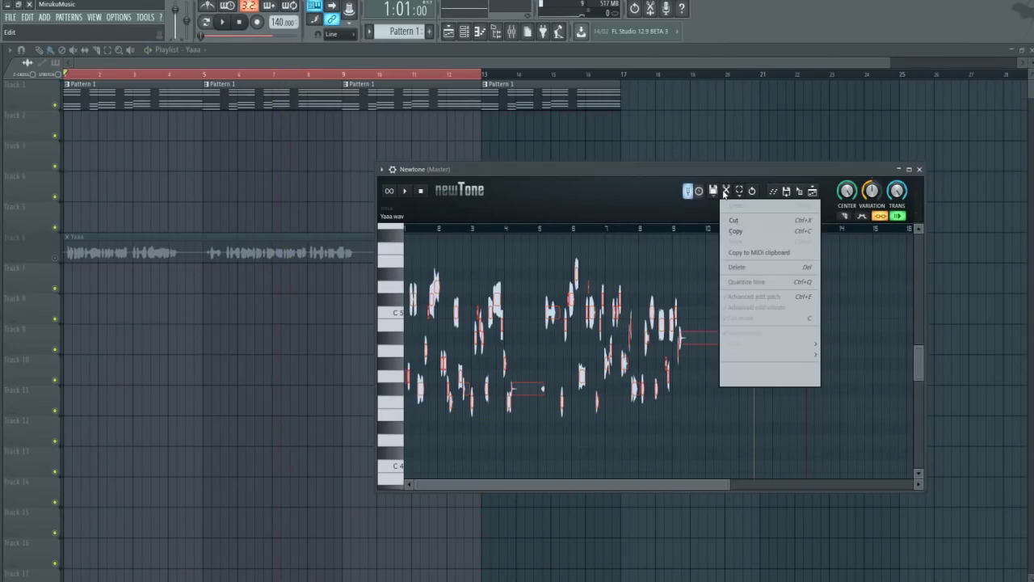
click(756, 283)
scroll(611, 440, up, 1)
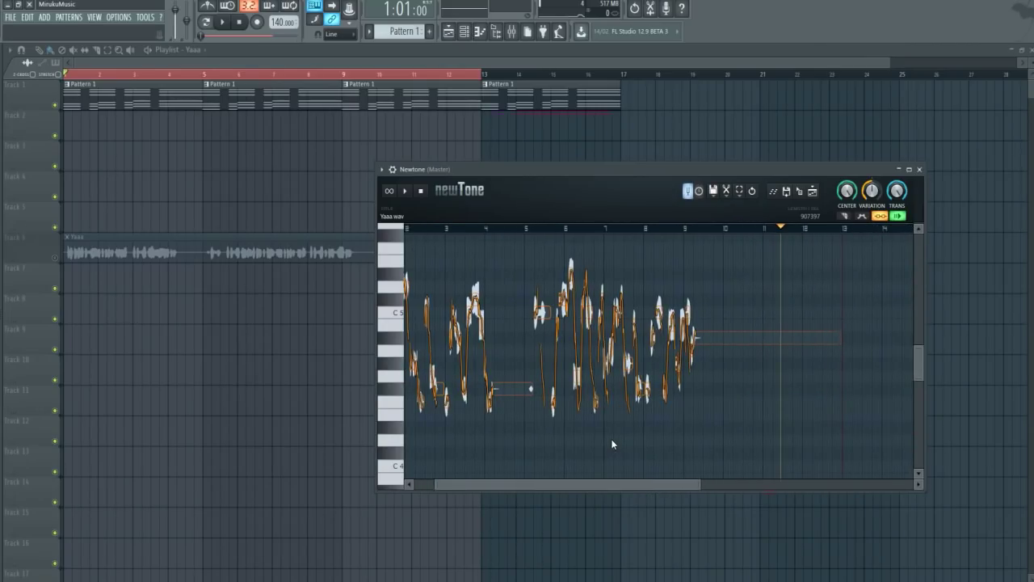
scroll(611, 439, up, 2)
scroll(509, 486, up, 2)
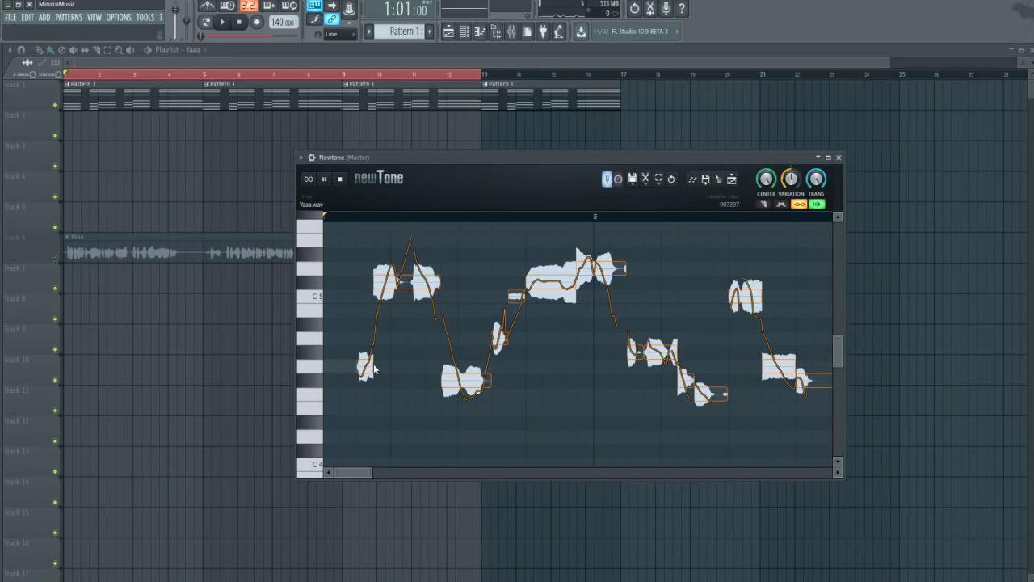
Lengthen the first, third and fifth notes of bar 1 to fit the grid, and play the phrase.
drag(370, 370, 396, 374)
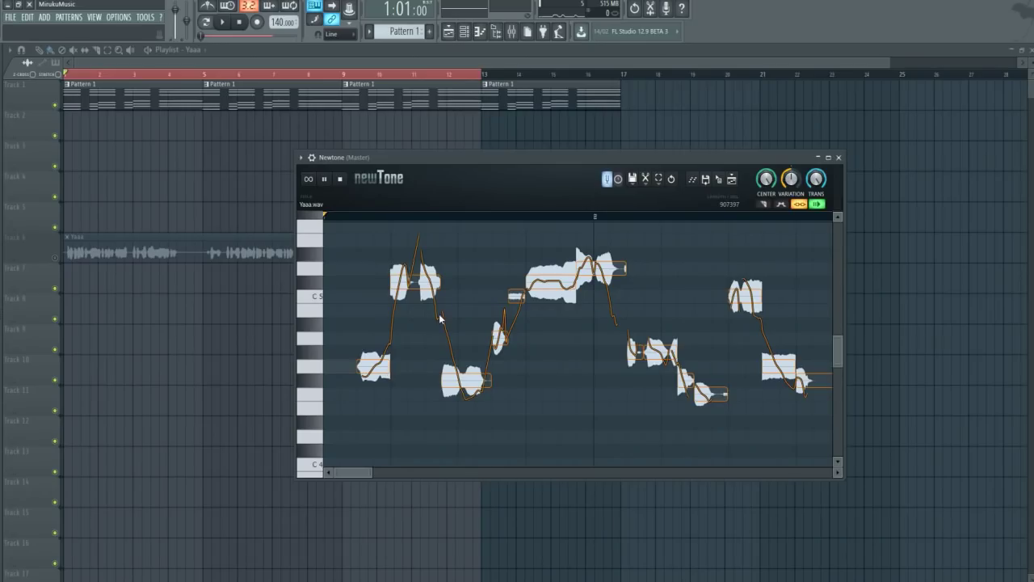
click(437, 281)
drag(447, 280, 463, 281)
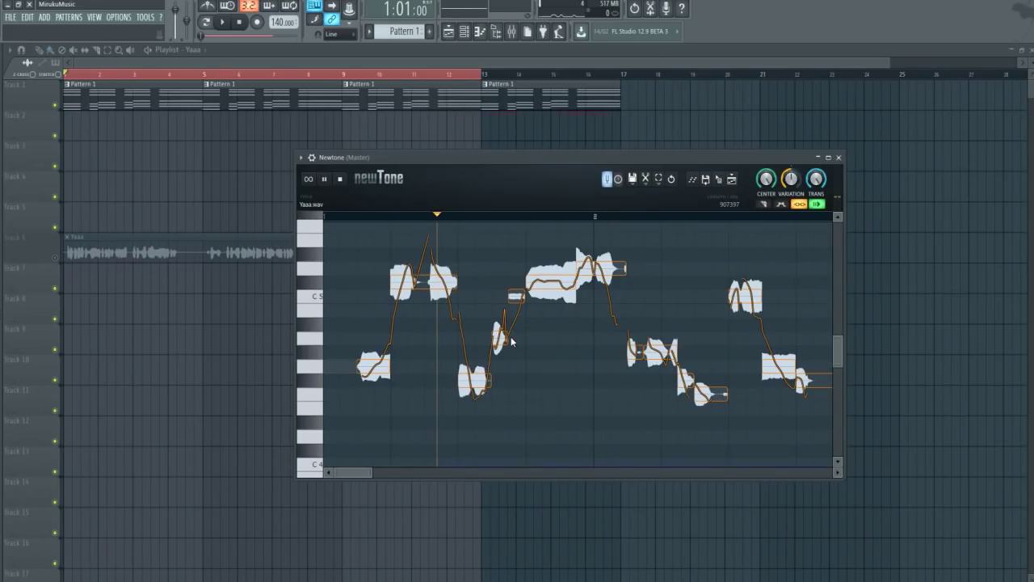
drag(514, 335, 528, 339)
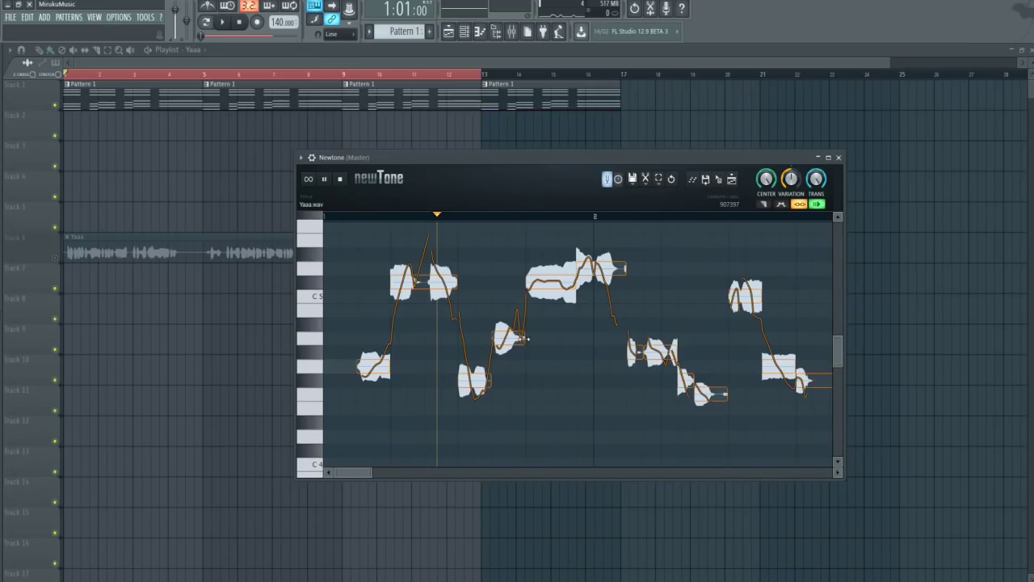
click(342, 179)
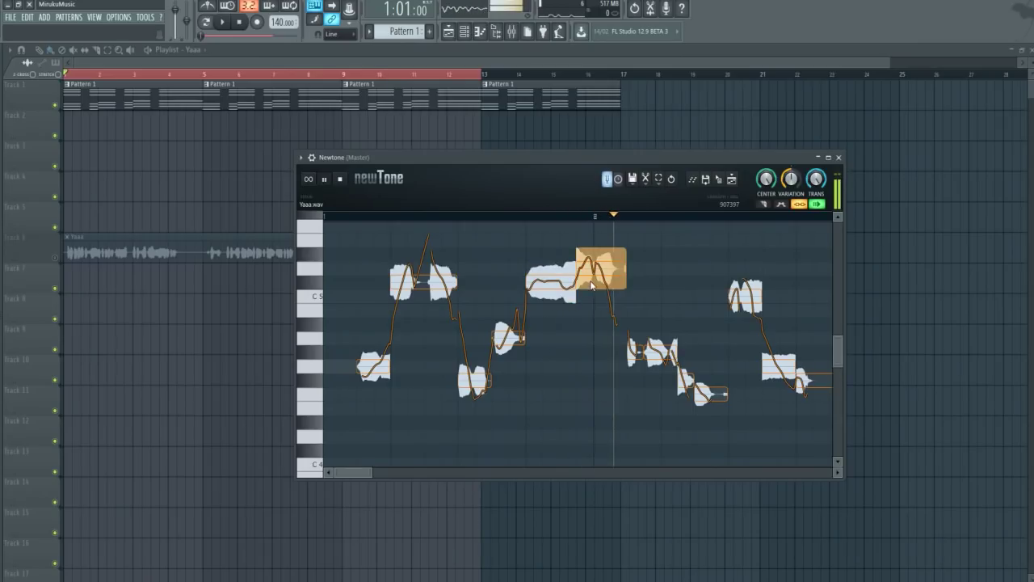
key(space)
Shift the note boundaries around bar 2 later, starting the long note later and extending it to bar 2, and play the result.
drag(576, 287, 643, 269)
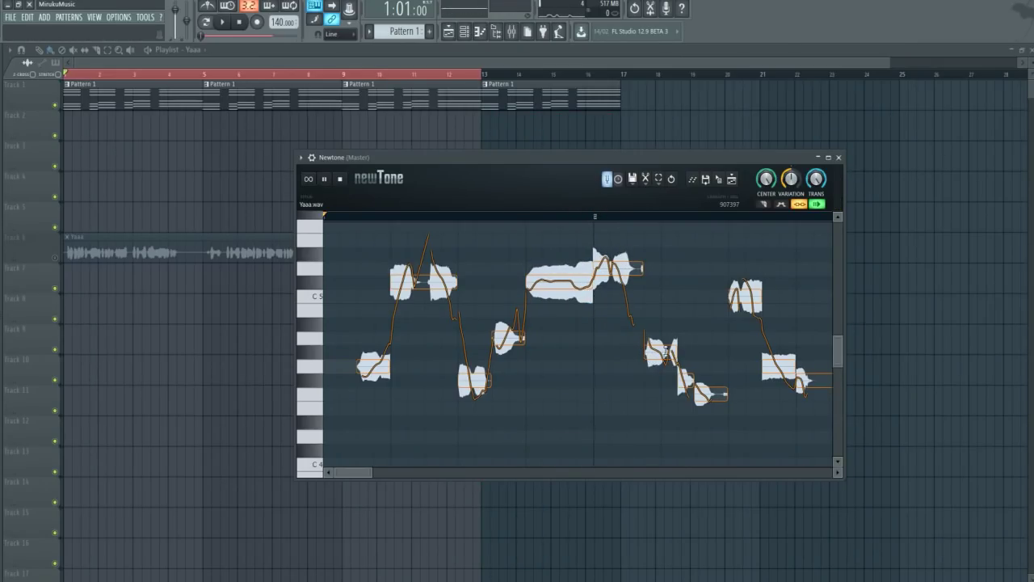
drag(676, 352, 700, 352)
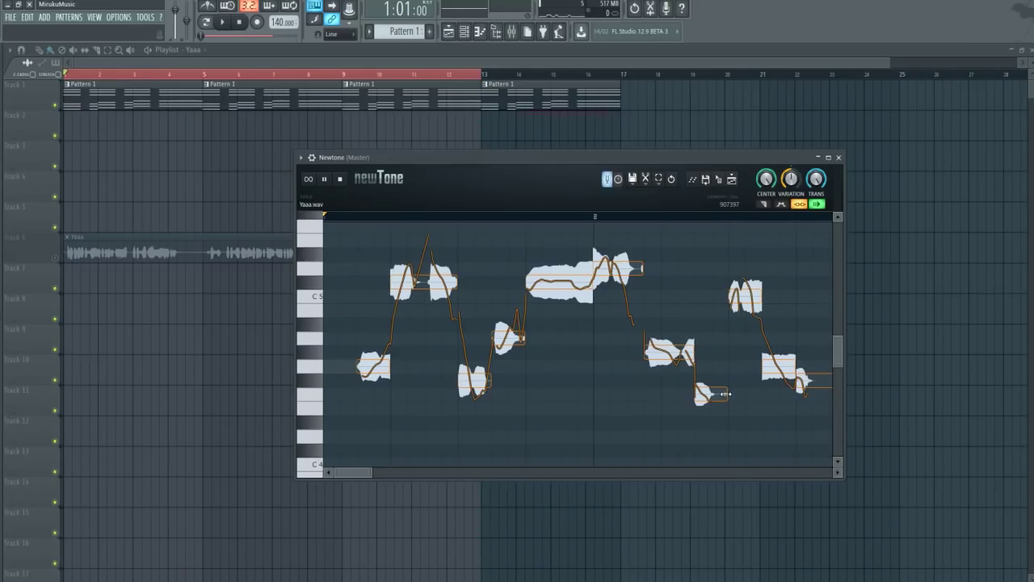
mouse_move(727, 393)
mouse_down()
mouse_move(738, 396)
mouse_move(715, 397)
mouse_up()
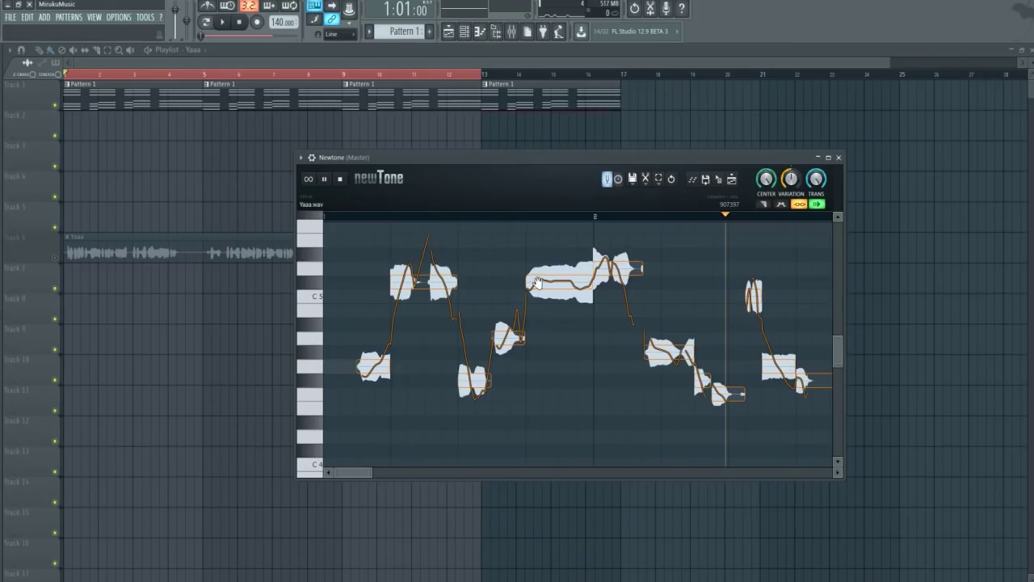
drag(526, 277, 543, 276)
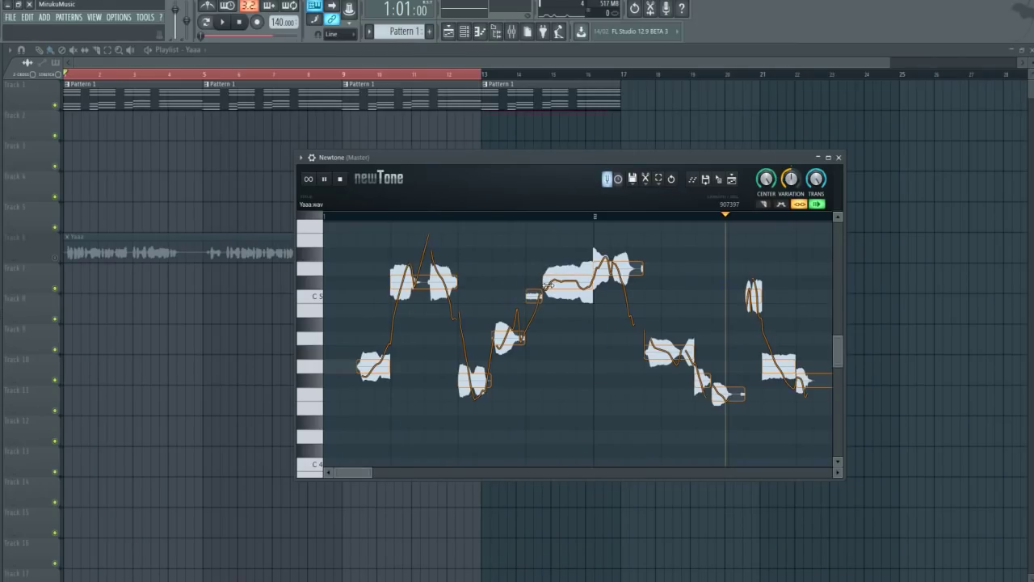
click(340, 179)
key(space)
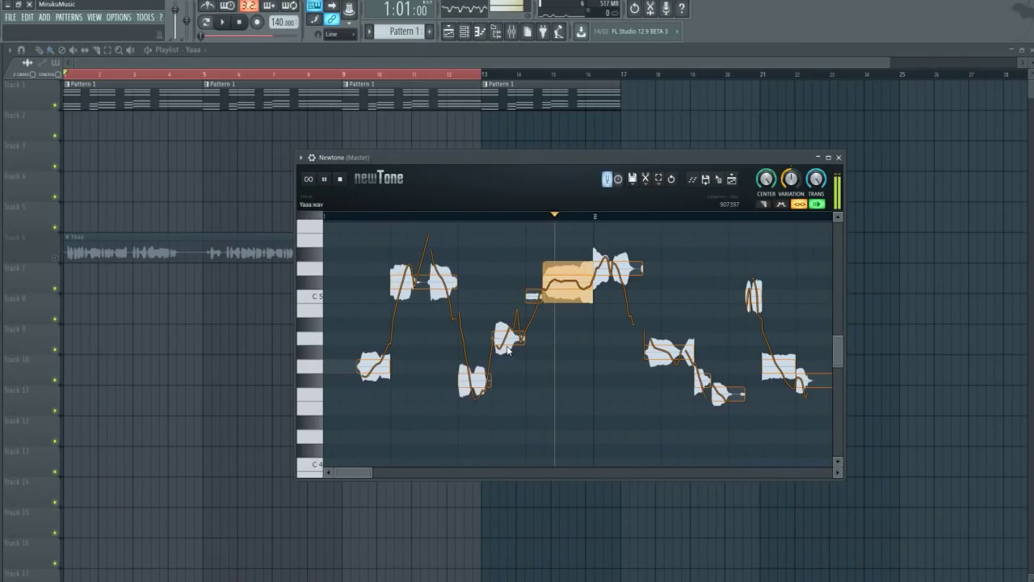
Raise the third note of bar 1 by 3 semitones from C#-5 to E-5 and play it.
click(342, 180)
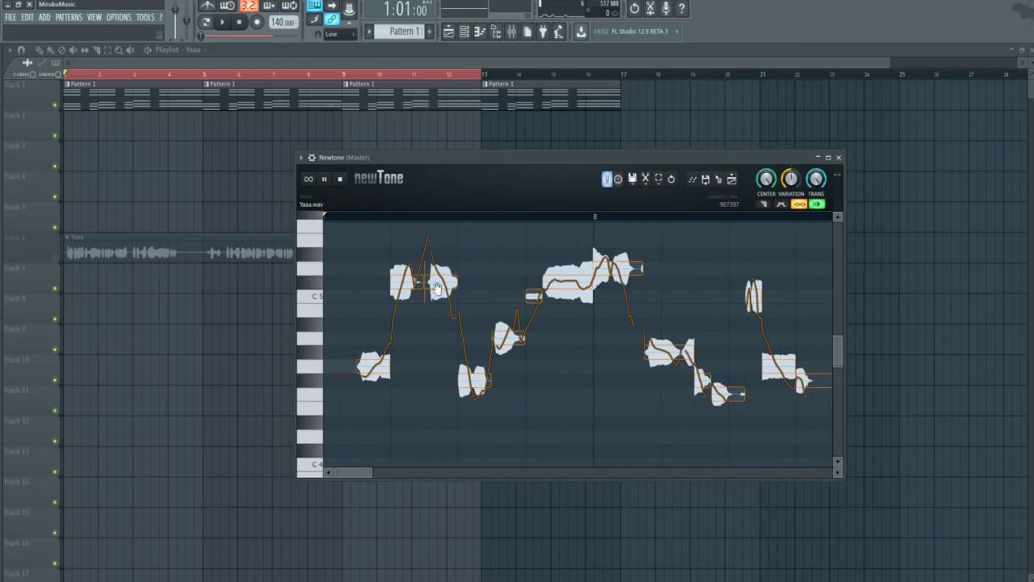
drag(437, 289, 442, 244)
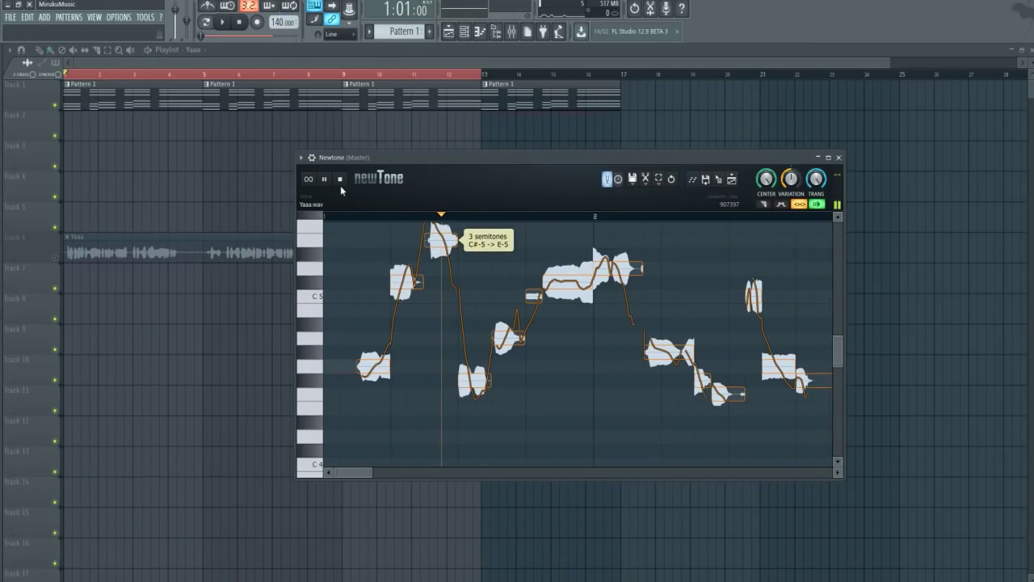
key(space)
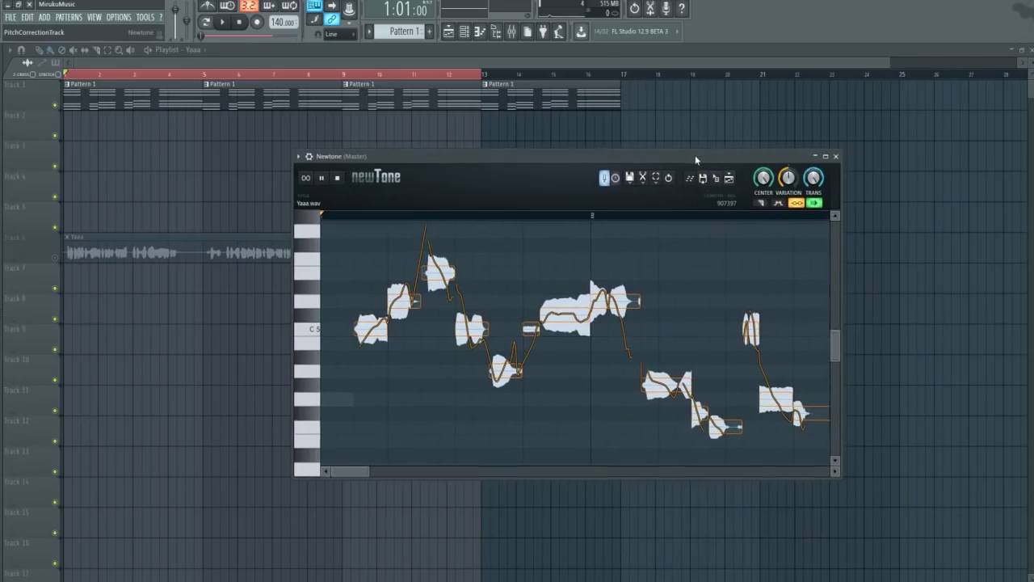
Turn the notes' Variation down to minimum and replay the opening of the phrase.
drag(695, 155, 691, 153)
key(space)
key(space)
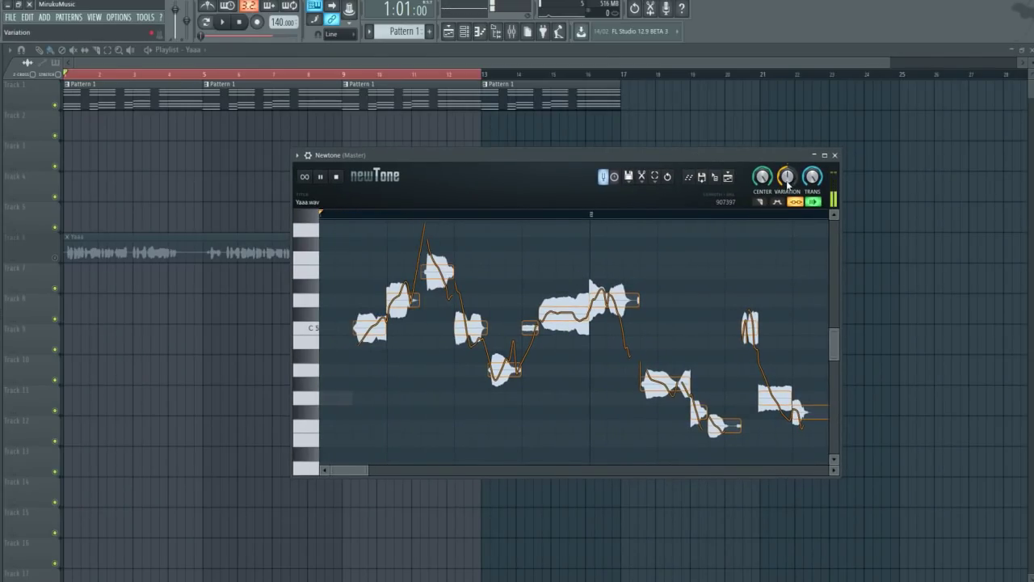
scroll(788, 179, down, 5)
key(space)
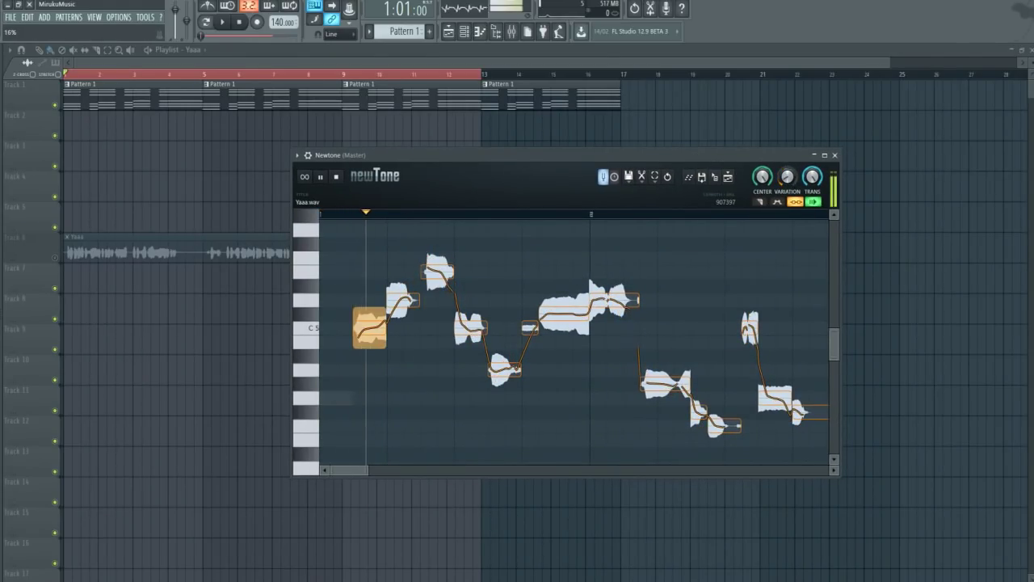
key(space)
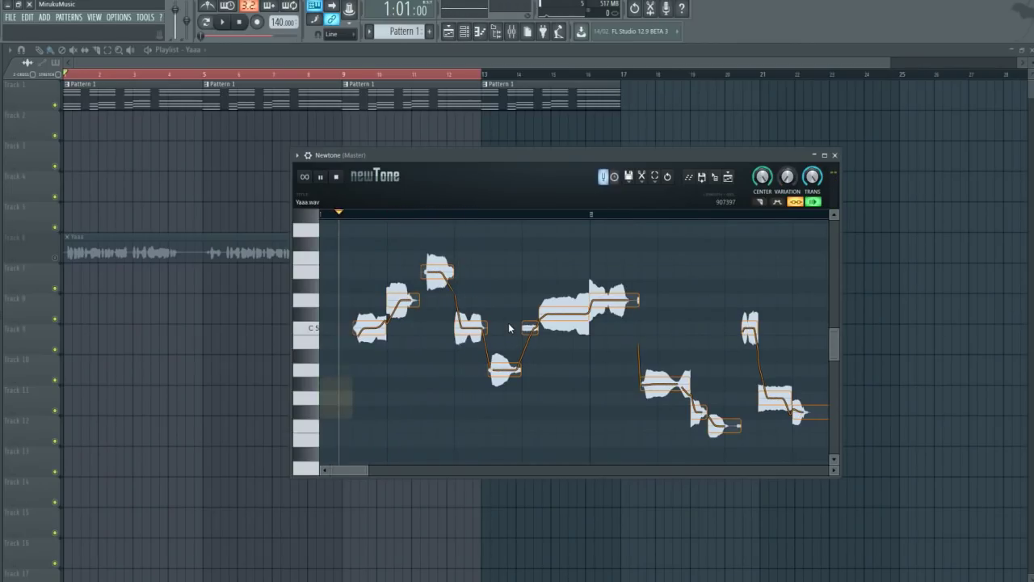
key(space)
key(space)
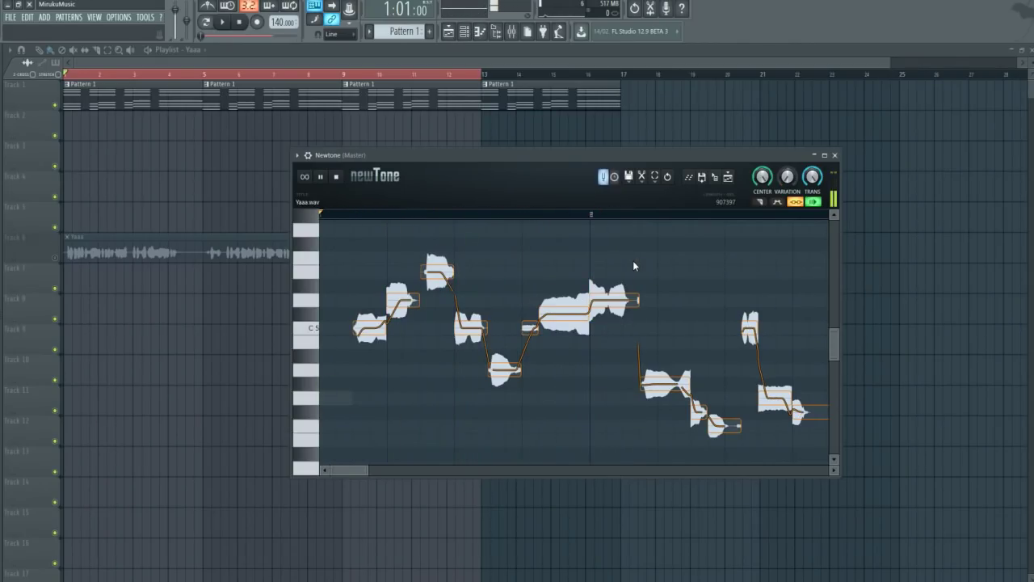
key(space)
key(space)
key(space)
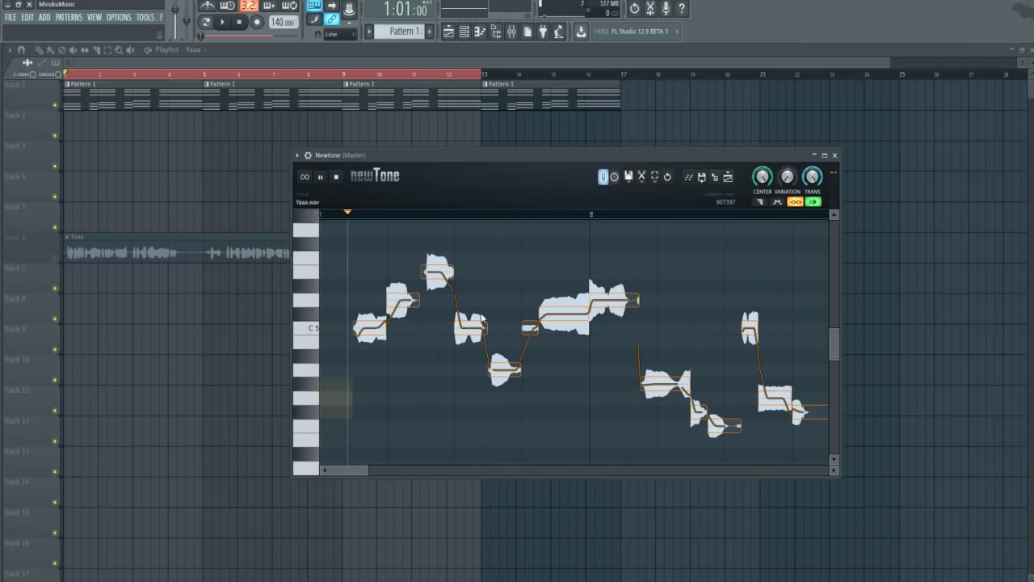
Flatten the pitch transitions around the third and fourth notes of bar 1 with the advanced ramp controls, and play the phrase.
scroll(529, 330, up, 3)
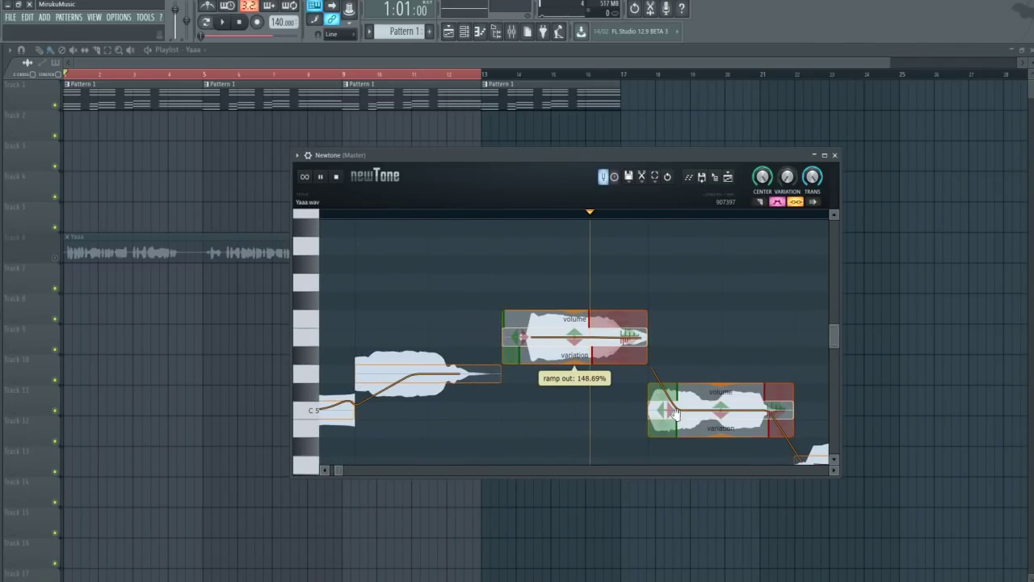
scroll(651, 428, down, 2)
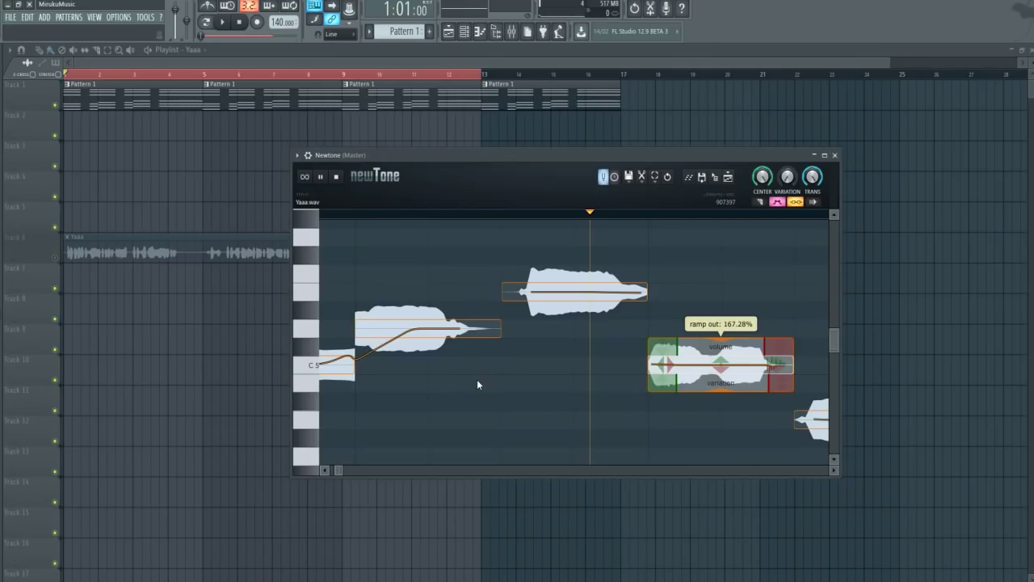
mouse_move(376, 345)
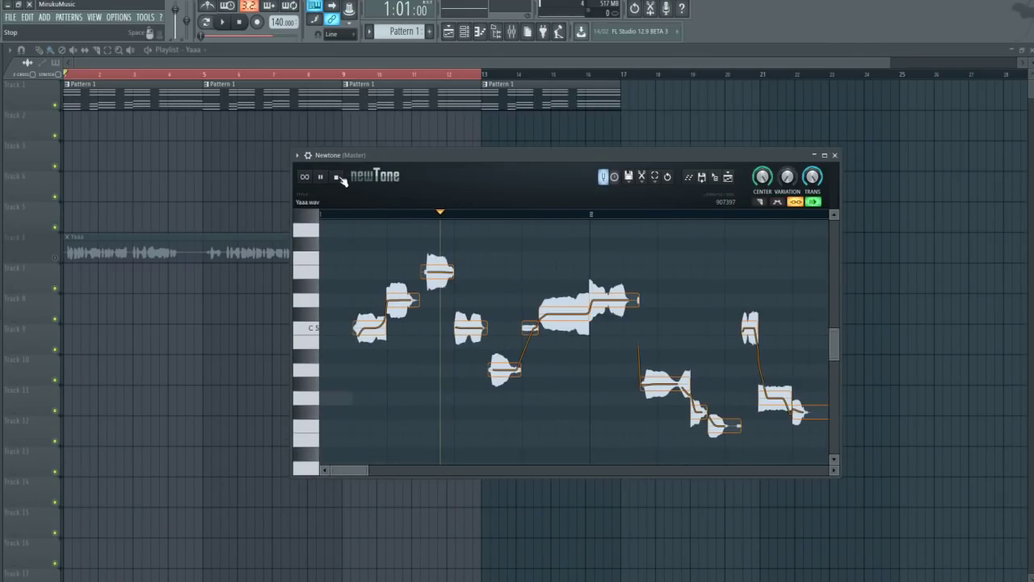
click(338, 177)
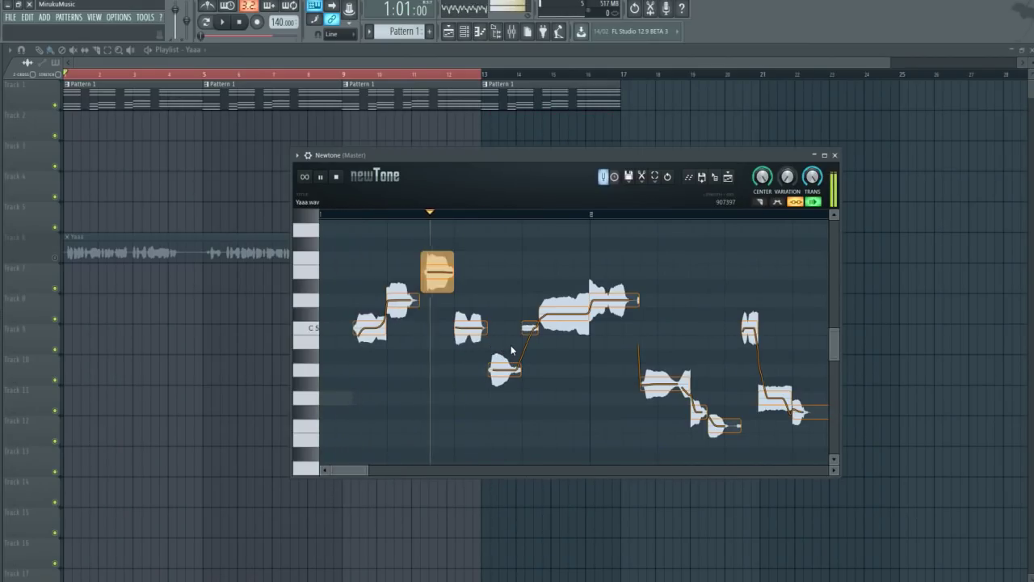
scroll(527, 378, down, 1)
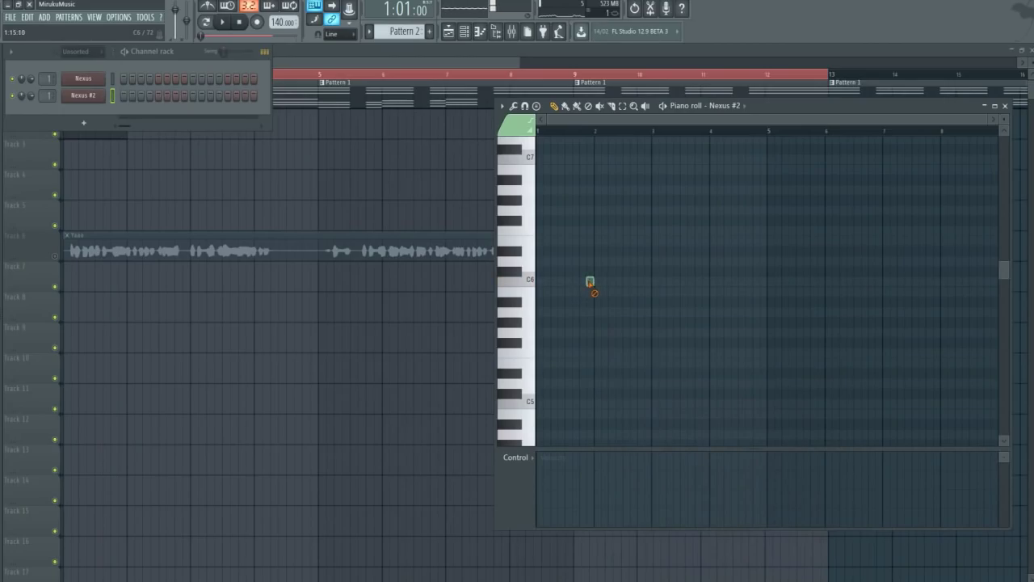
Draw a rising run of C6, D6, E6 and G6 notes in bar 1 of the Nexus #2 piano roll and play it.
scroll(650, 322, up, 1)
key(space)
key(space)
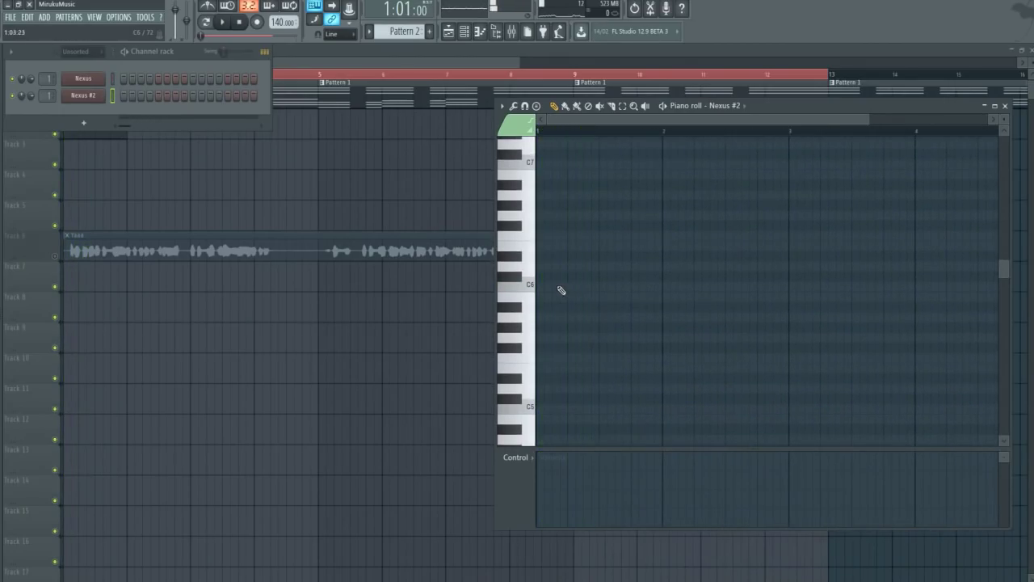
click(555, 284)
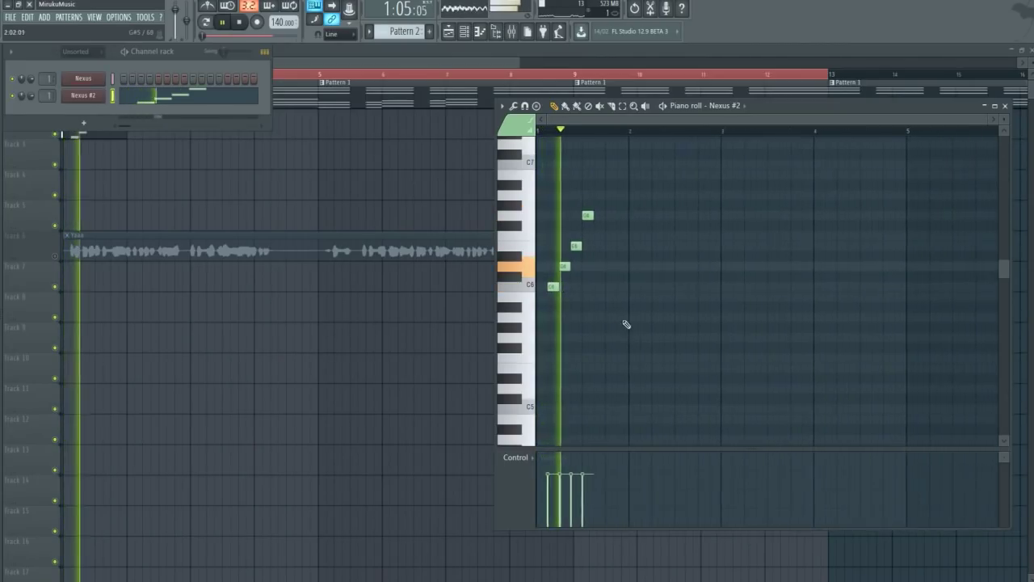
key(space)
scroll(614, 257, up, 2)
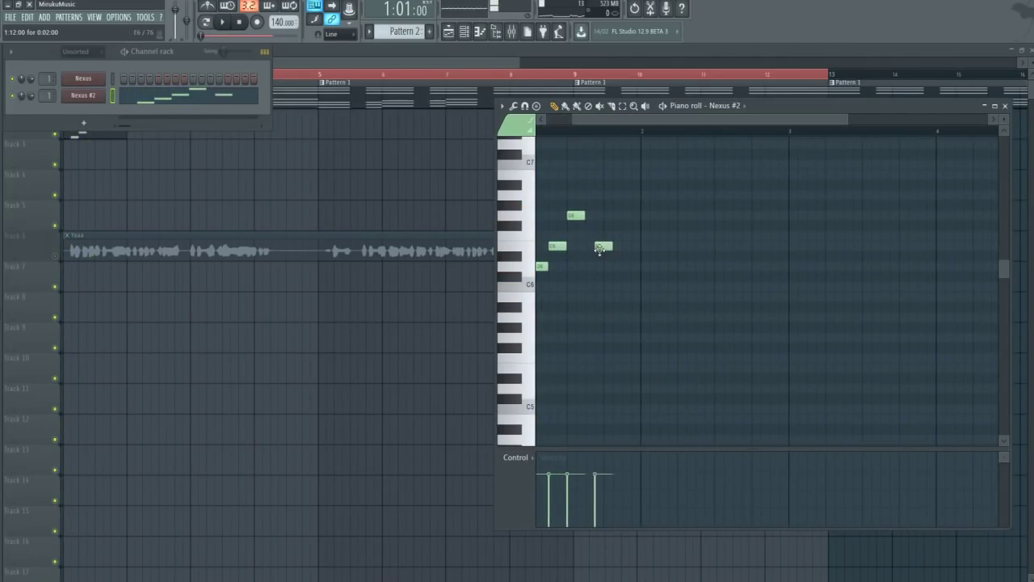
Lengthen the G6 note to four steps, follow it with descending E6, D6 and C6 notes, and play the phrase.
key(space)
right_click(602, 246)
drag(584, 215, 603, 215)
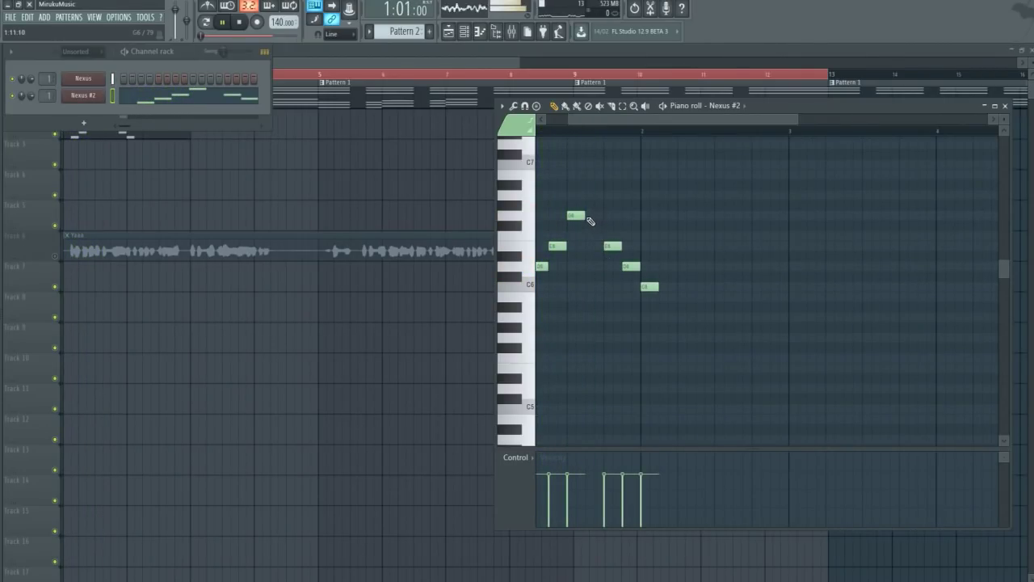
key(space)
key(space)
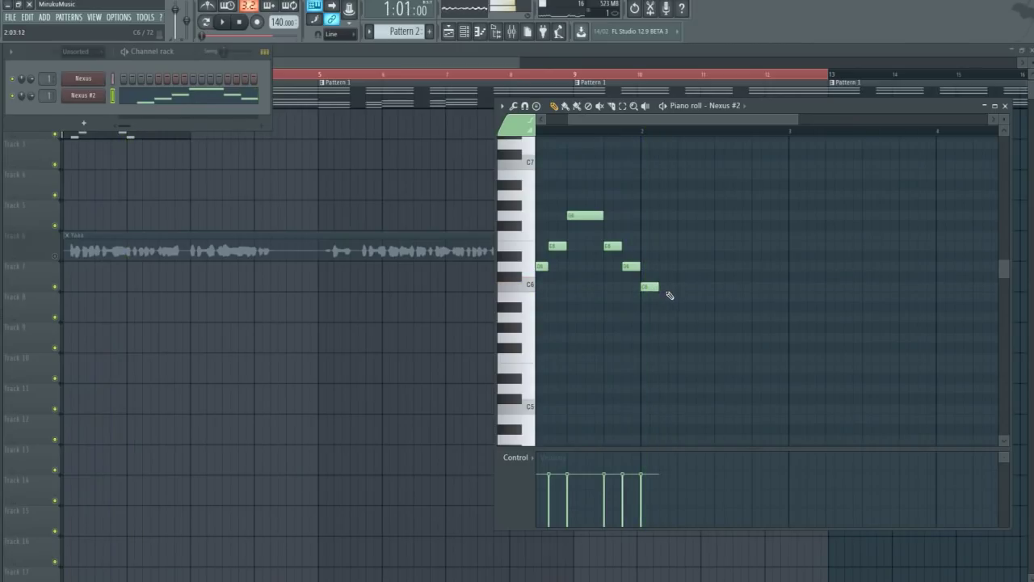
Add a rising C6, D6, E6 run in bar 2 after the descending notes and play the melody.
key(space)
drag(714, 287, 695, 287)
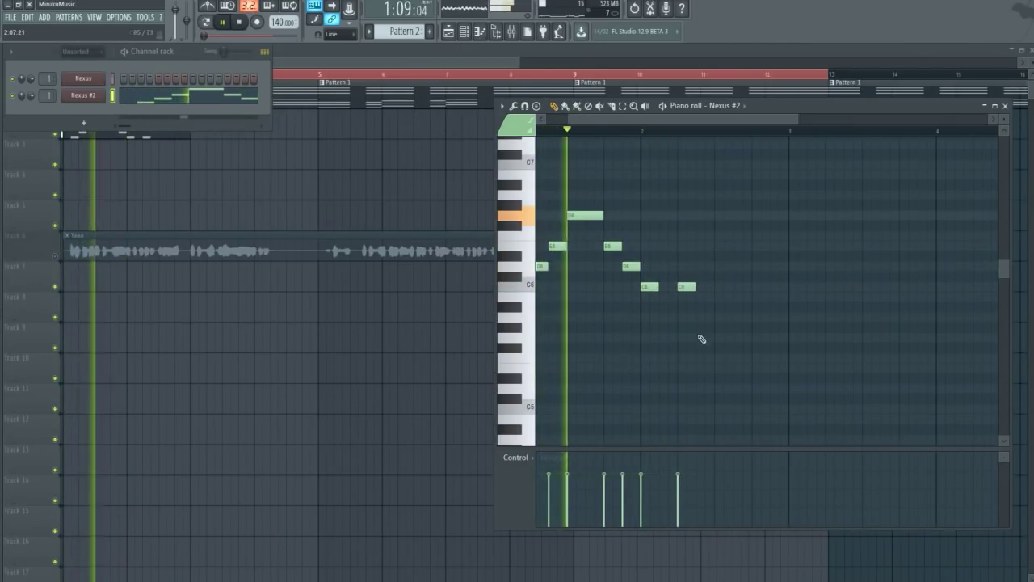
scroll(699, 338, down, 2)
key(space)
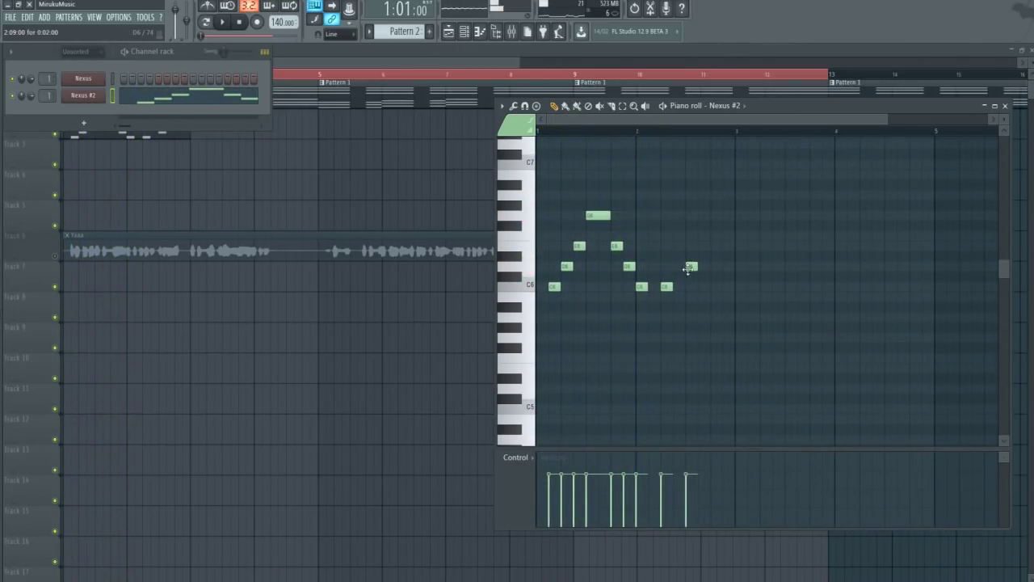
scroll(689, 268, up, 3)
double_click(683, 266)
key(Escape)
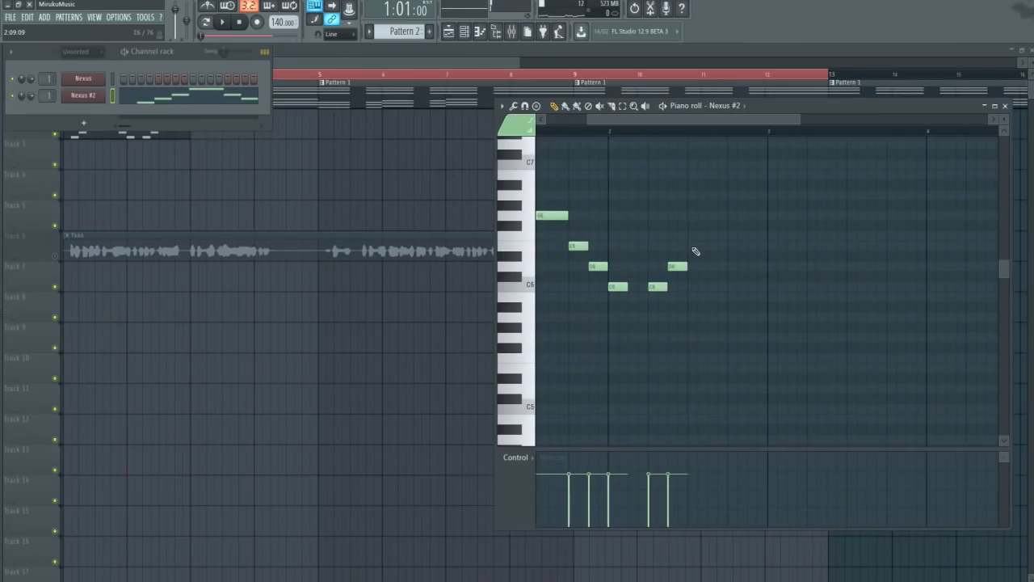
key(space)
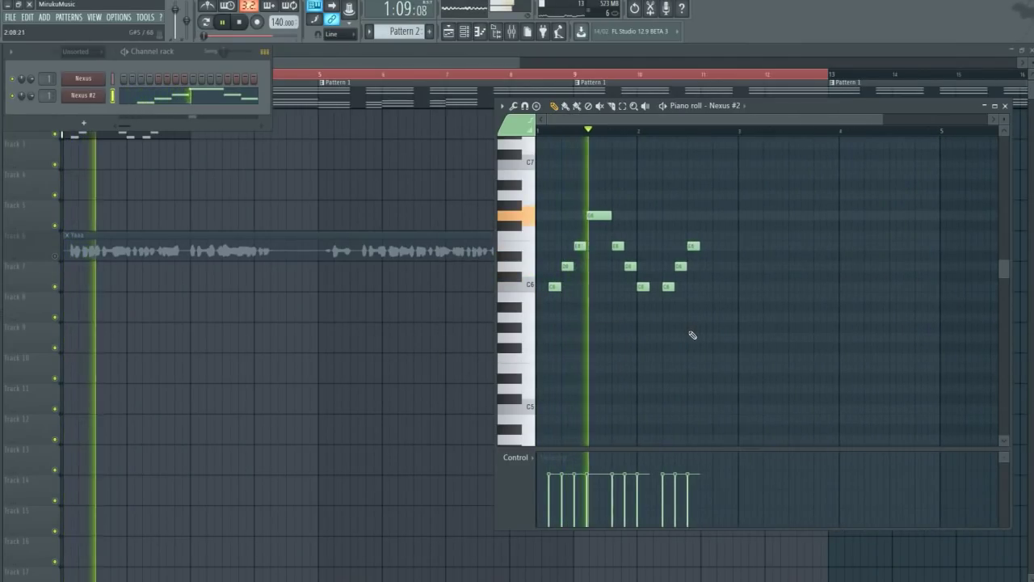
scroll(689, 329, down, 1)
key(space)
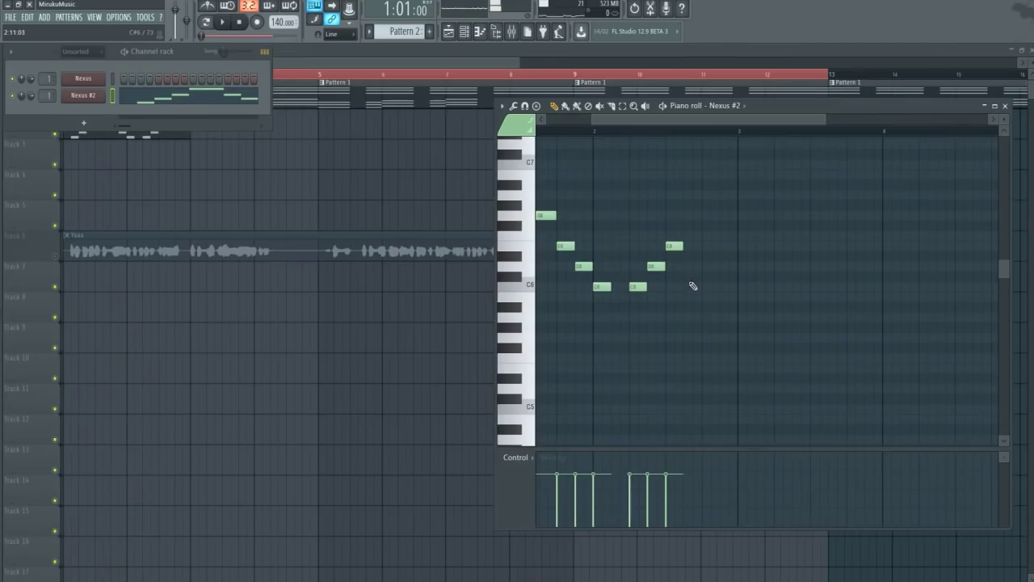
Place a closing C6 near the end of bar 2, lengthen the E6 before it to meet it, and play bar 2.
click(597, 131)
key(space)
key(space)
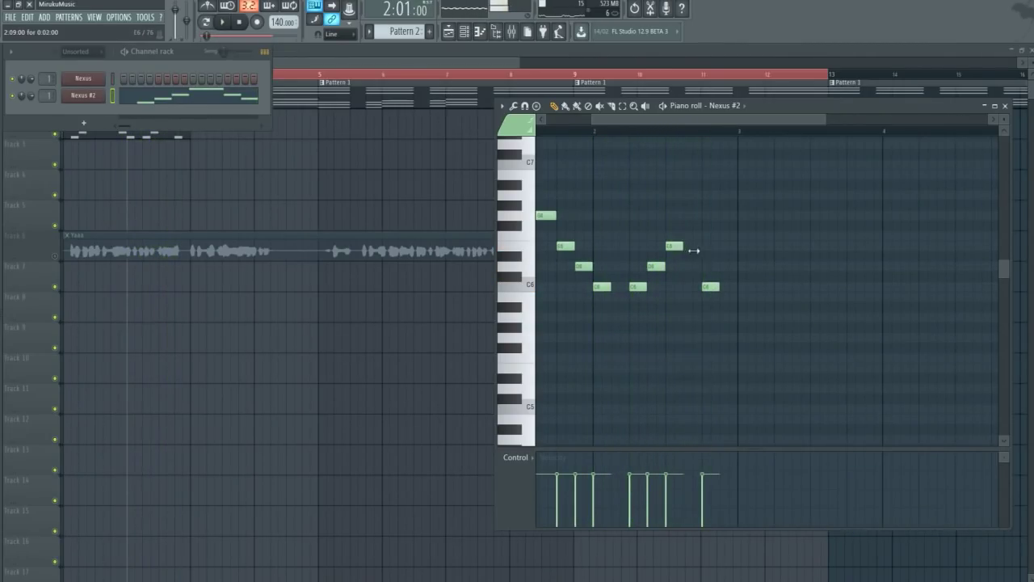
key(space)
scroll(679, 299, down, 2)
key(space)
Duplicate the whole two-bar melody into bars 3 and 4, deselect the notes and play the copy.
key(ctrl+a)
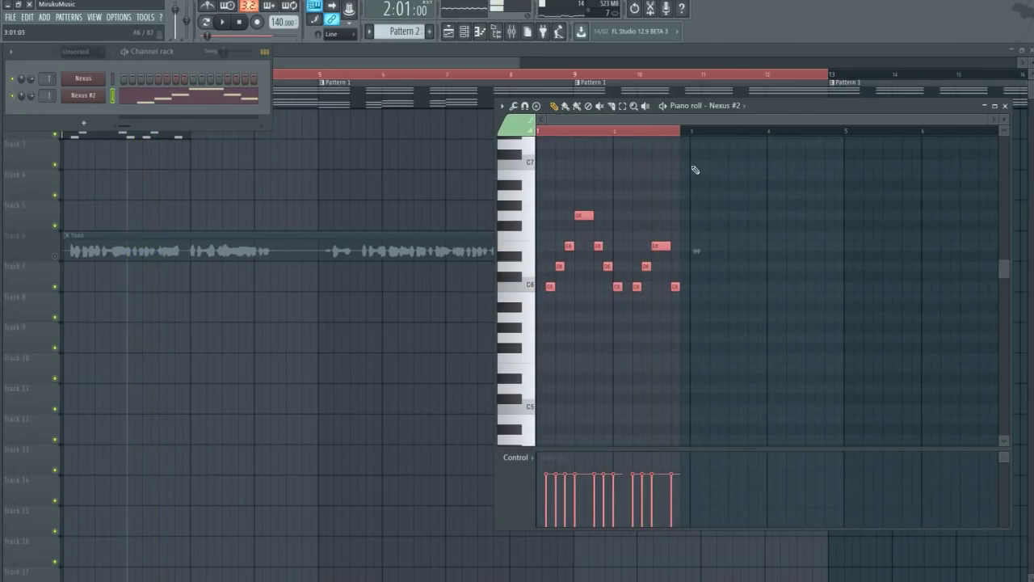
key(ctrl+b)
key(ctrl+d)
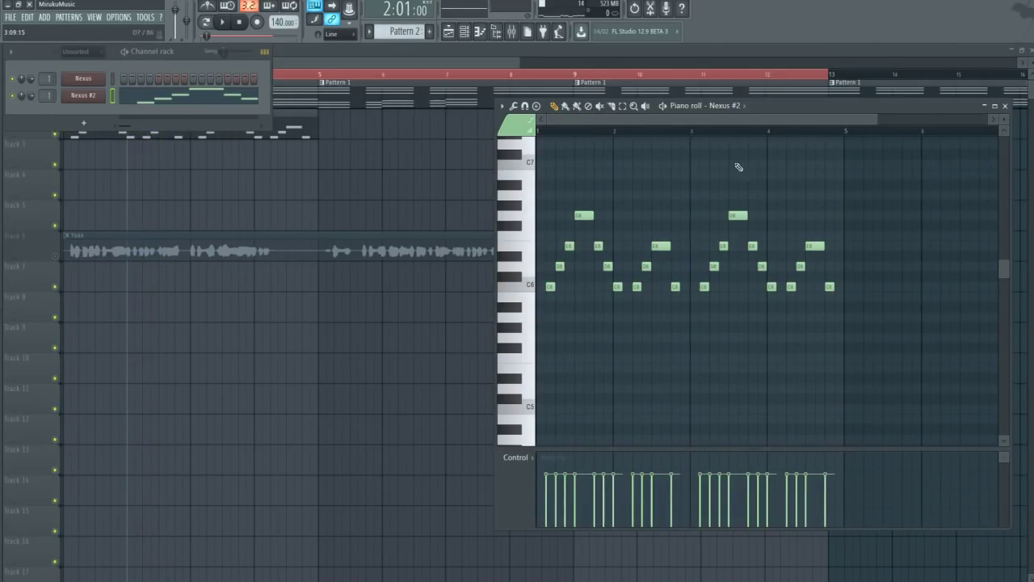
key(space)
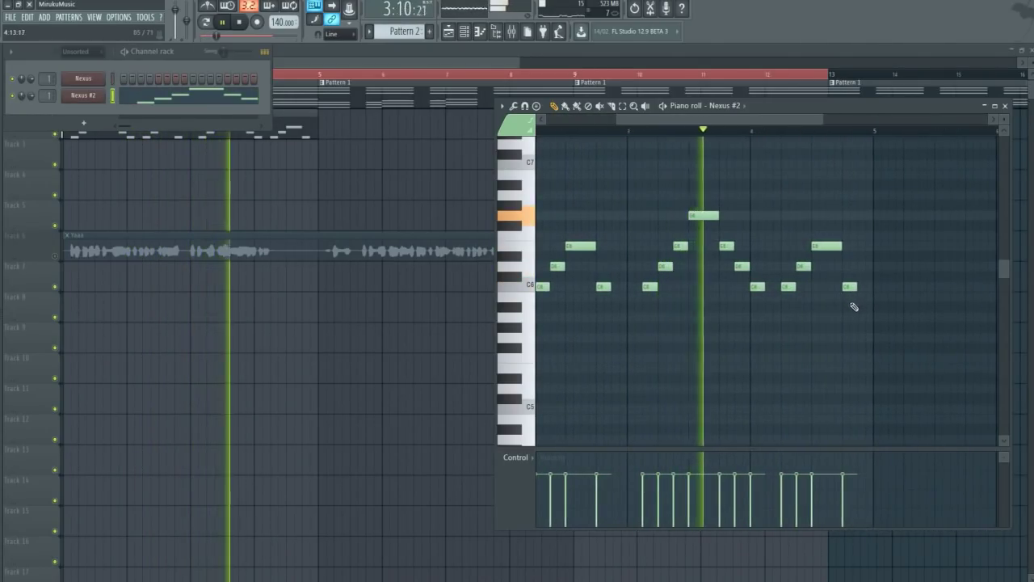
Replace the ending of bar 4 with G6, E6, D6 and C6 notes up to bar 5 and play it.
scroll(849, 294, up, 2)
key(space)
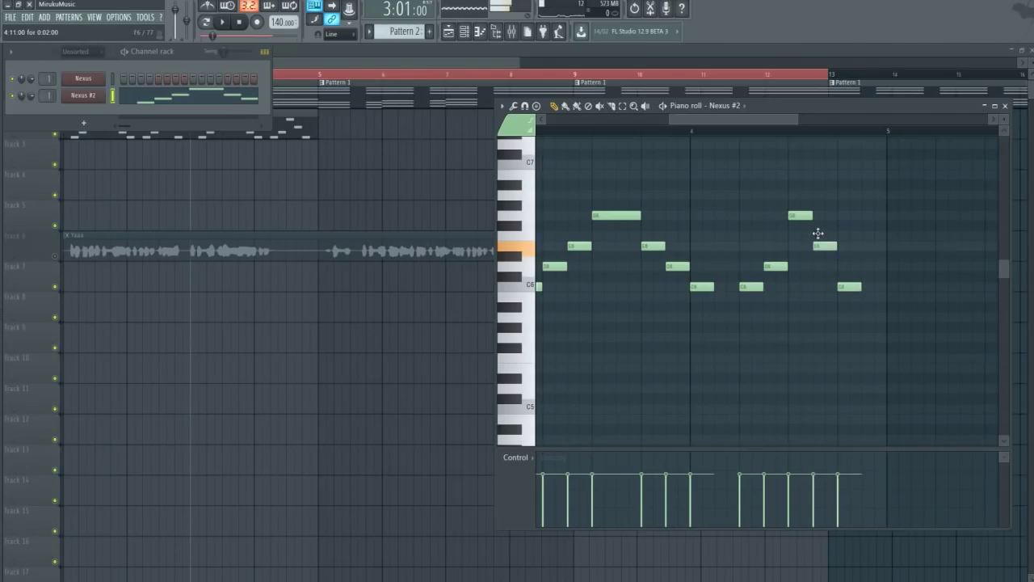
key(space)
click(690, 133)
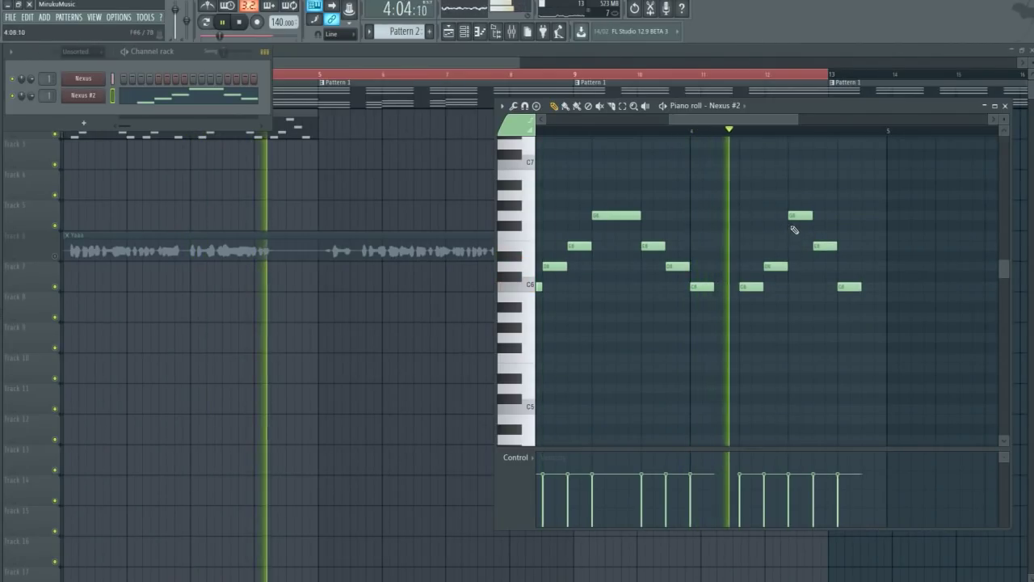
key(space)
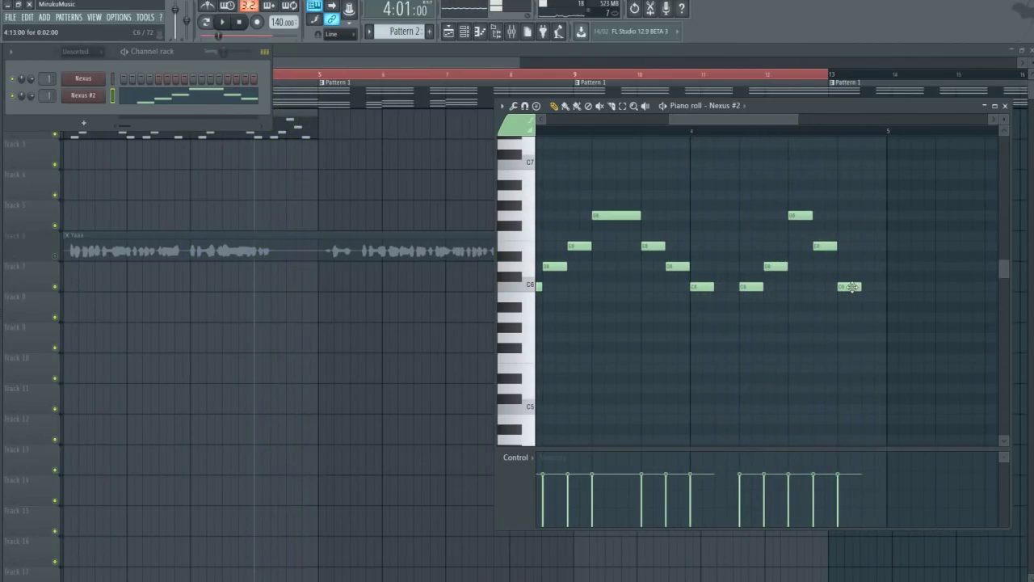
key(space)
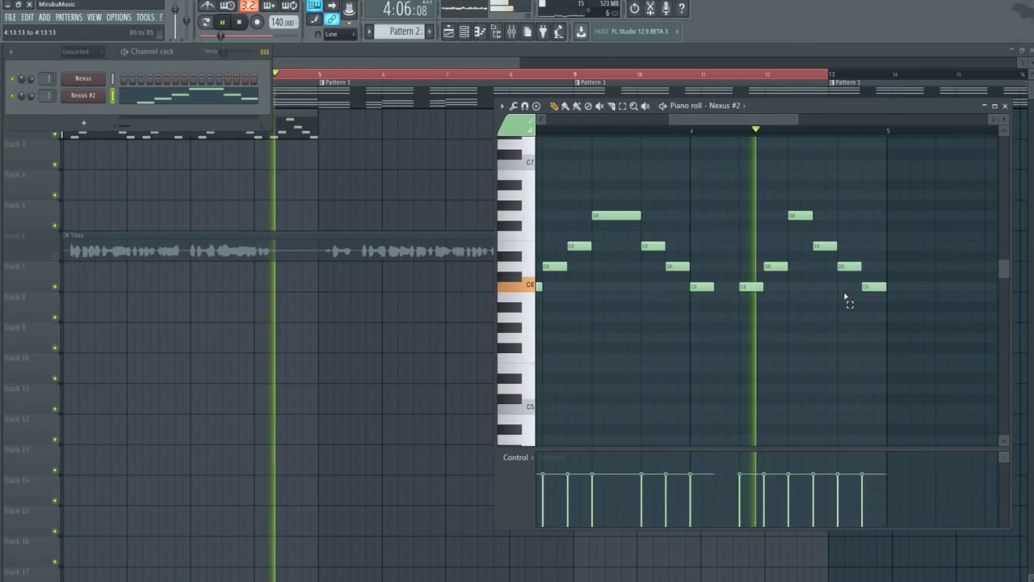
scroll(836, 298, down, 2)
key(space)
Close the Nexus #2 piano roll and listen to the Pattern 2 melody from the playlist.
drag(856, 119, 978, 126)
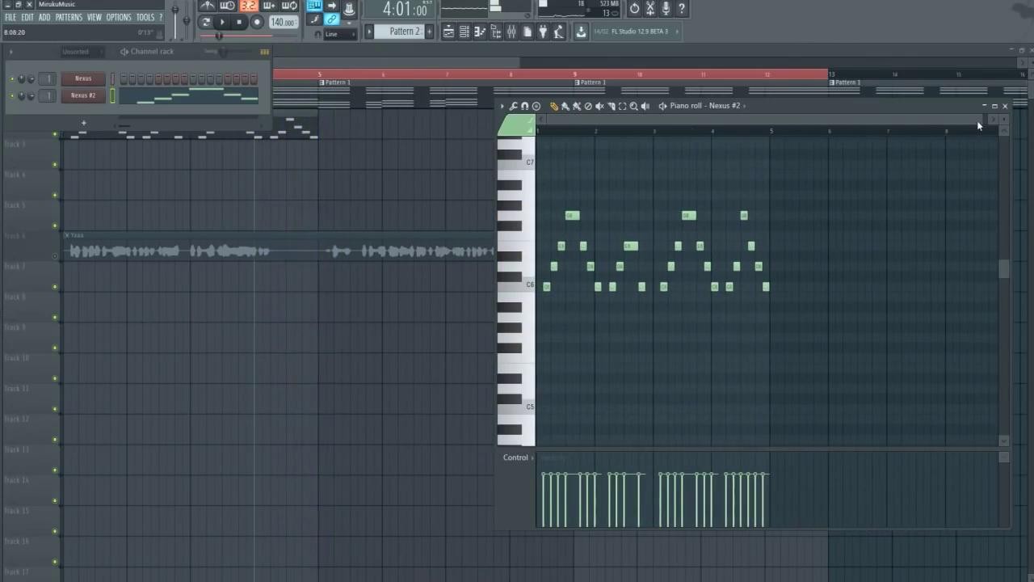
click(1005, 106)
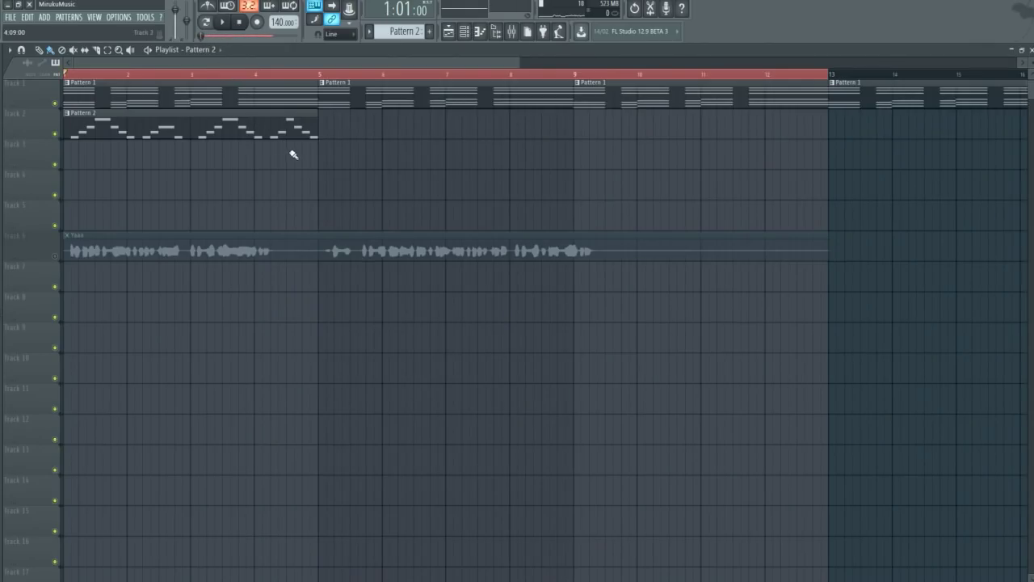
key(space)
scroll(286, 201, down, 1)
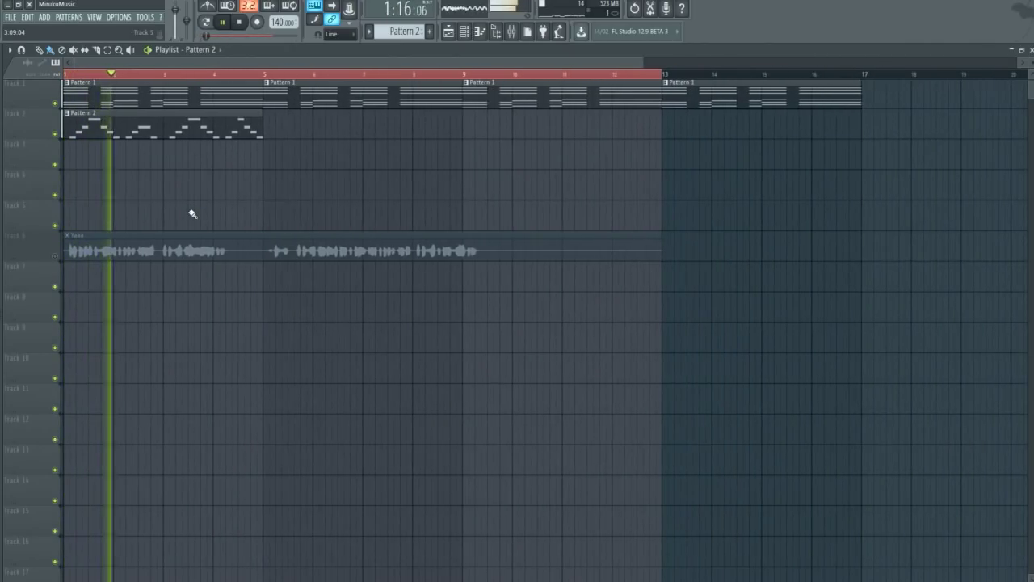
scroll(192, 215, up, 2)
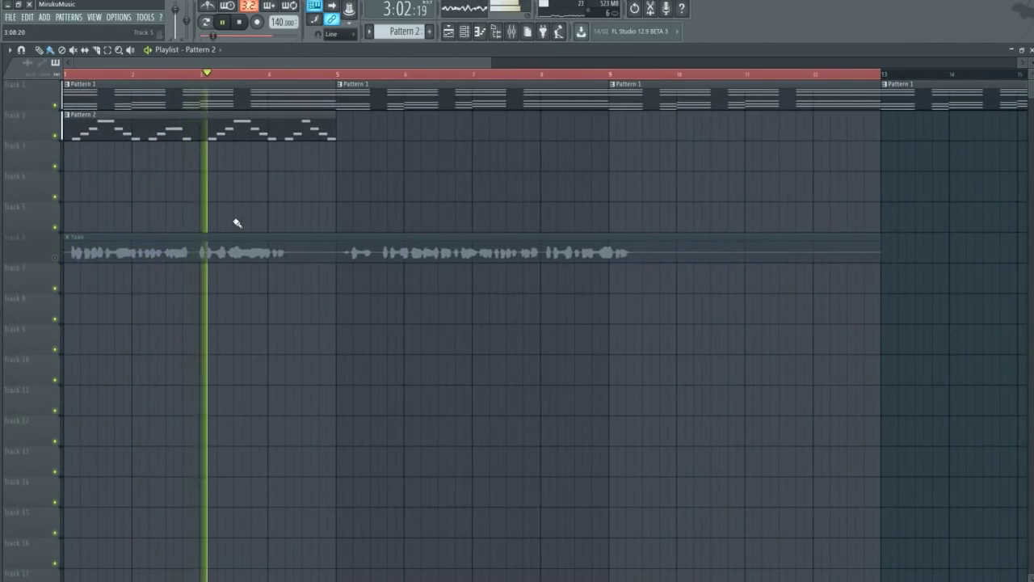
scroll(410, 228, up, 2)
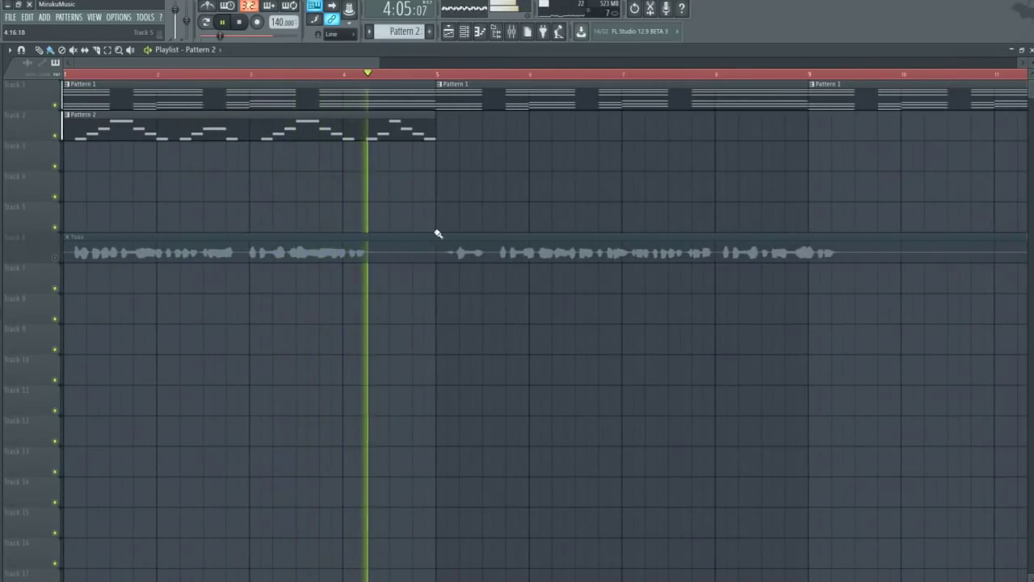
key(space)
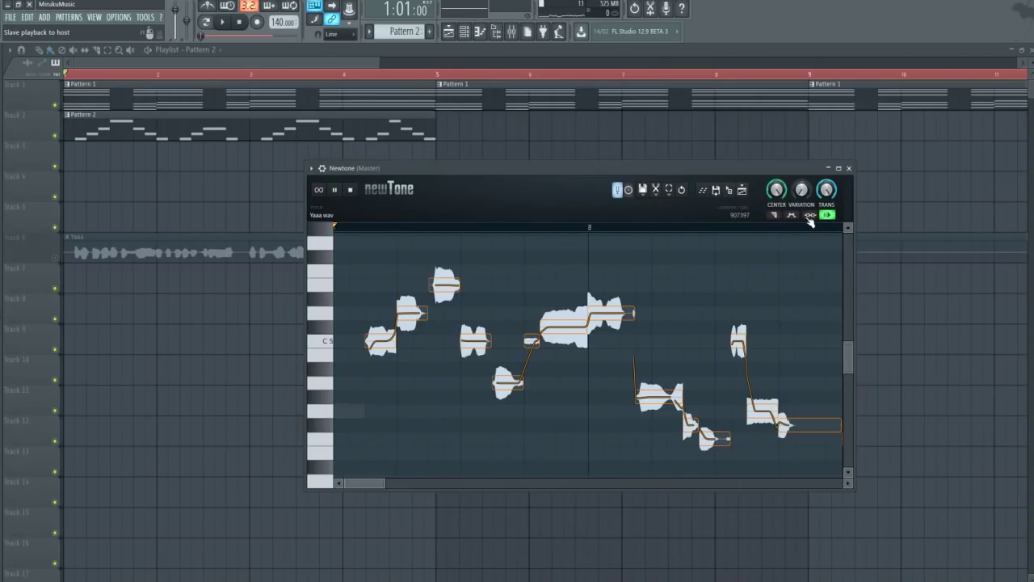
Turn on slave playback to host in Newtone, test it with song playback and reposition the Newtone window.
scroll(366, 478, down, 1)
key(space)
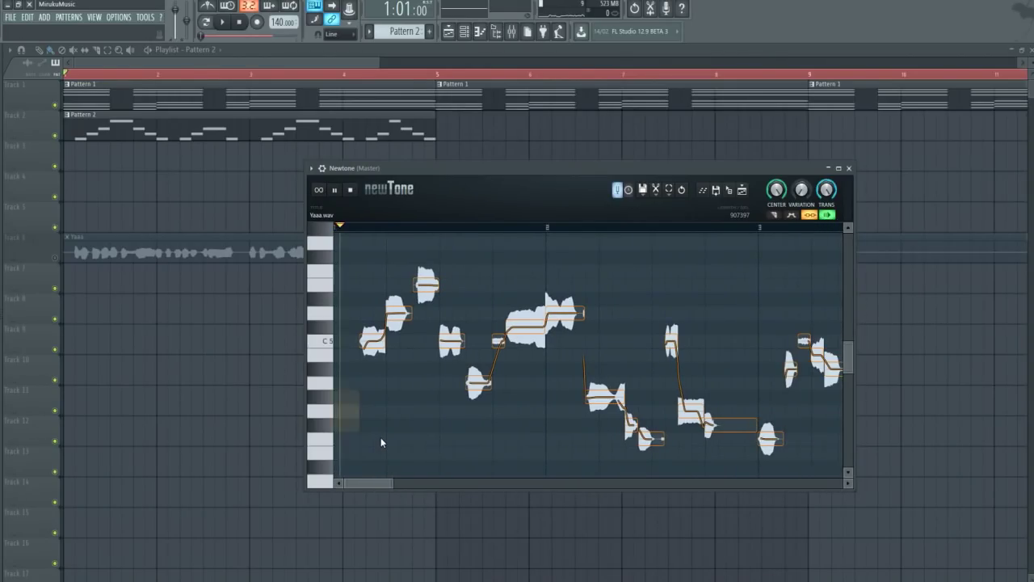
key(space)
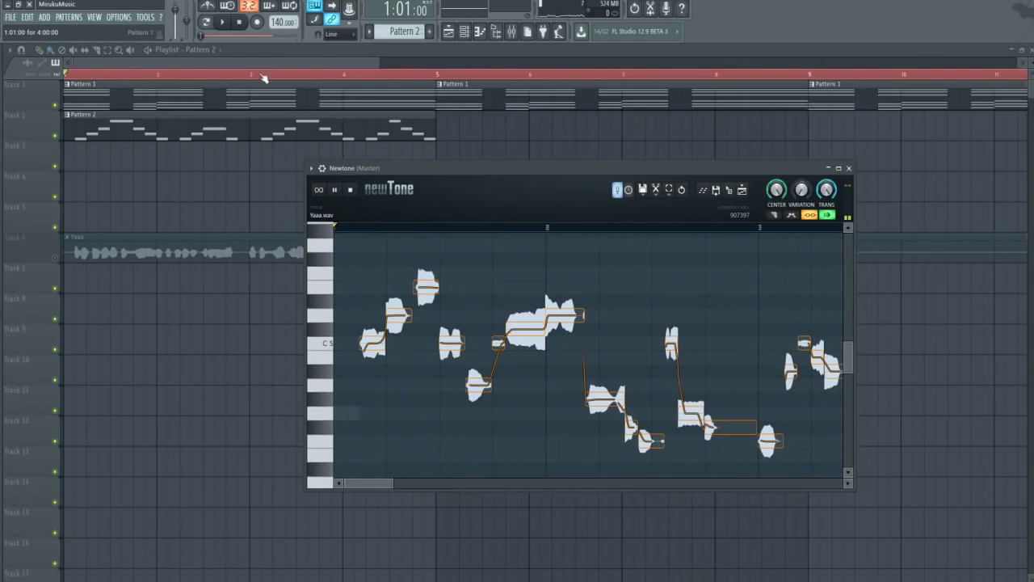
key(space)
key(space)
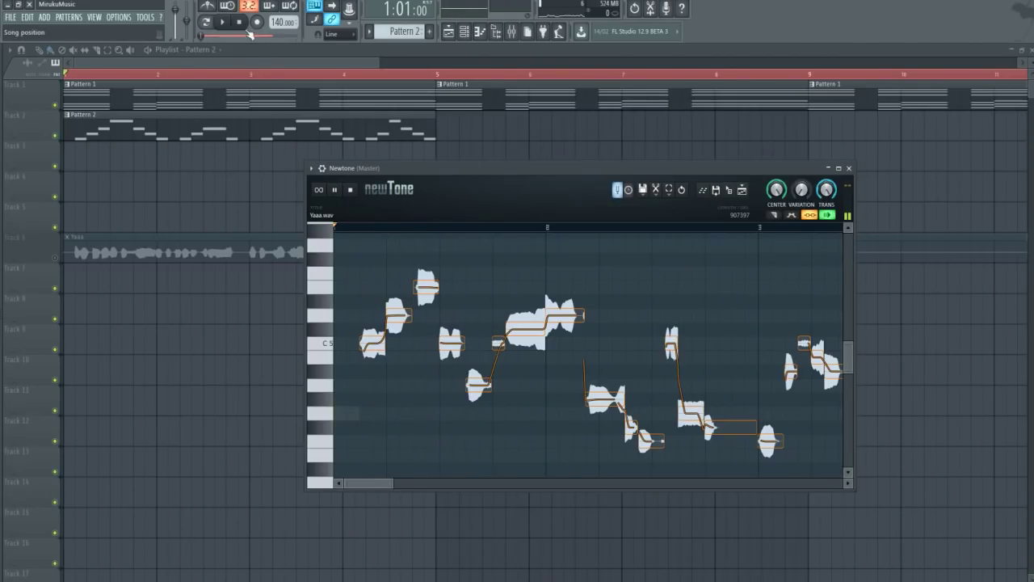
click(231, 28)
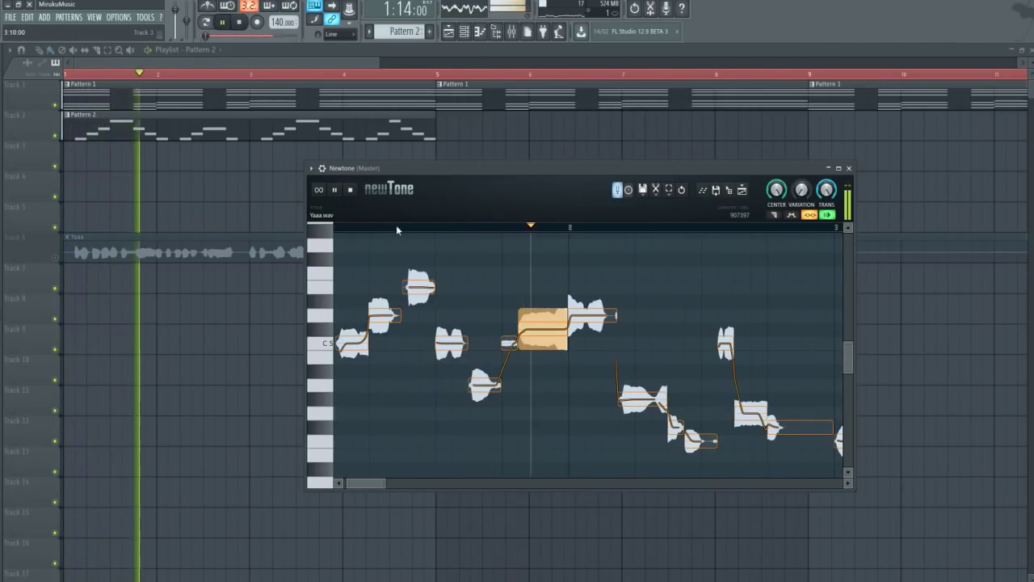
drag(449, 170, 485, 168)
key(space)
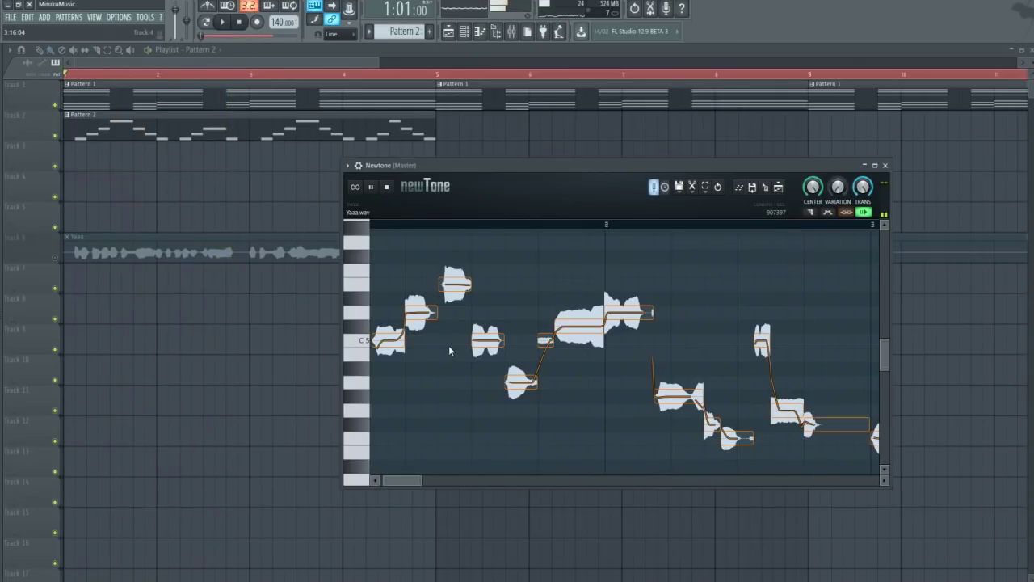
drag(440, 401, 471, 413)
key(space)
key(space)
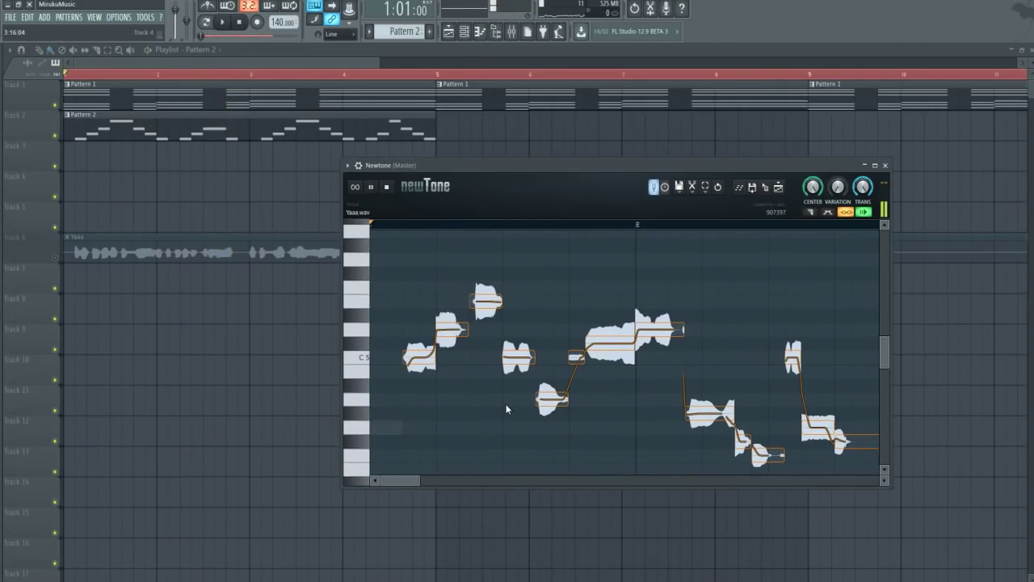
Raise the fourth note of bar 1 to G5 and adjust the pitch ramps of it and the preceding E5 note.
drag(514, 360, 513, 266)
scroll(513, 295, up, 4)
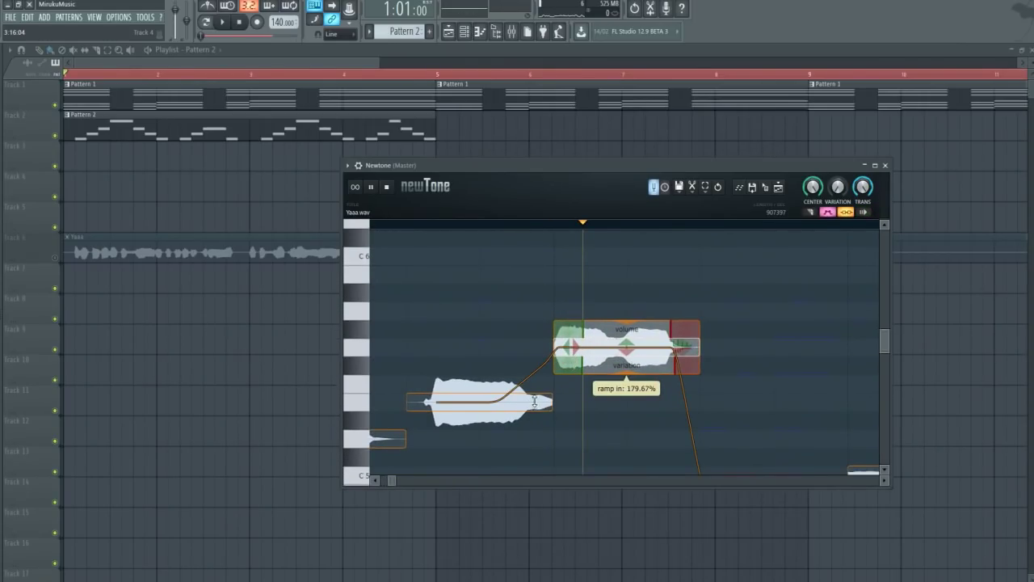
scroll(589, 402, down, 2)
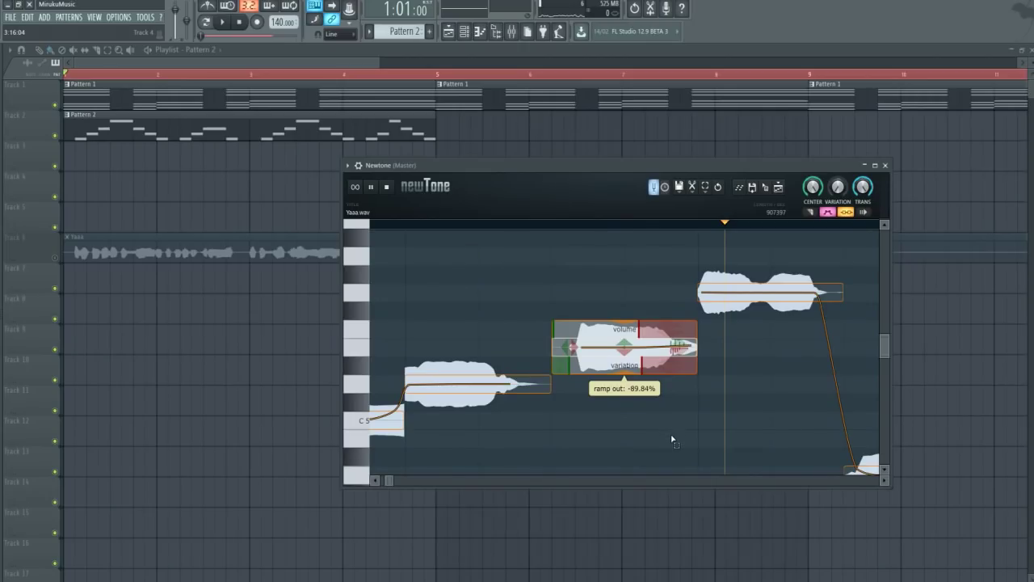
scroll(671, 440, down, 5)
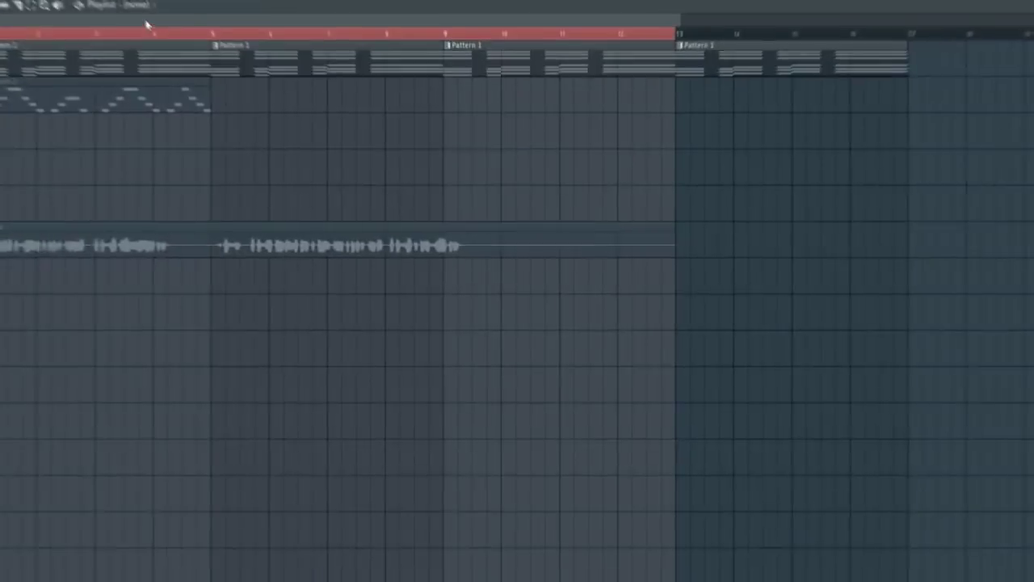
Play the song with the fully edited yaaa.wav vocal open in Newtone.
click(226, 23)
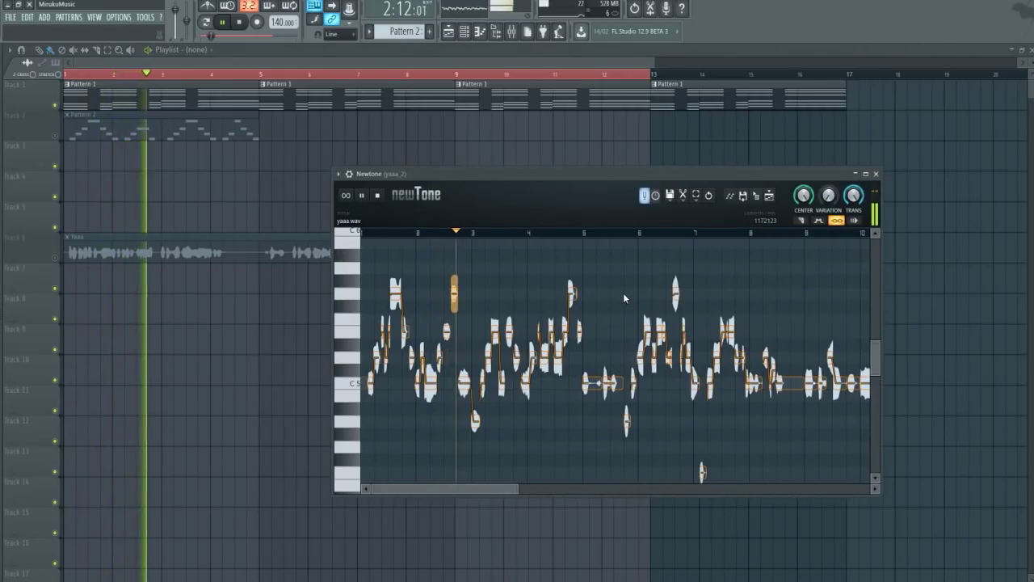
drag(548, 173, 552, 174)
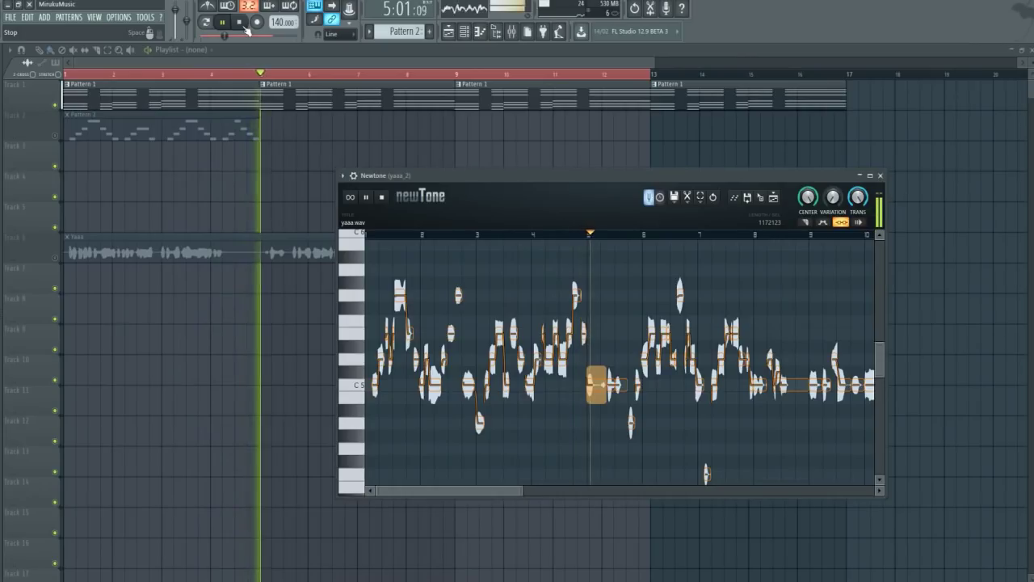
Send the pitch-edited yaaa.wav vocal from Newtone to the playlist, close Newtone and listen to the song.
key(space)
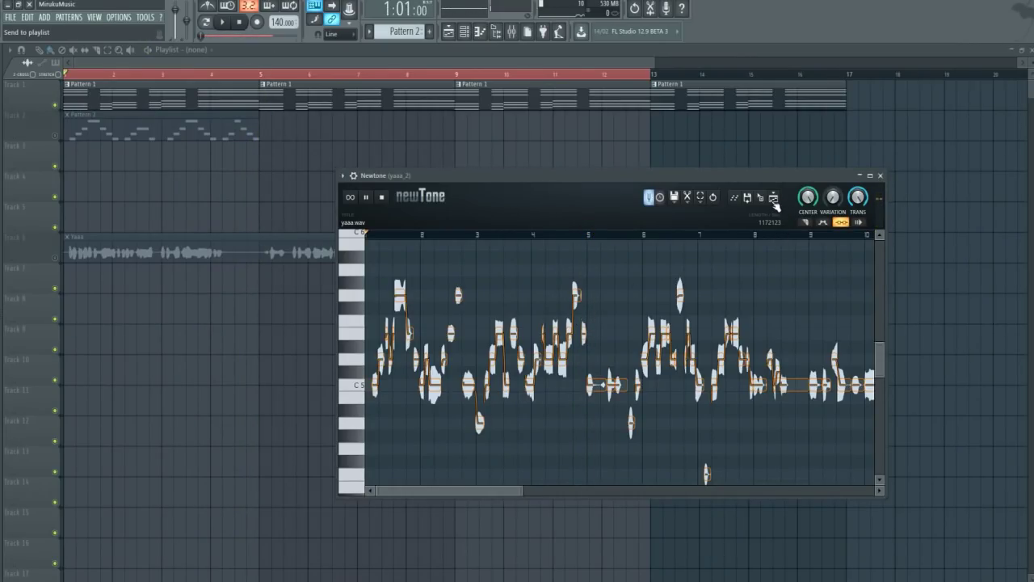
click(775, 202)
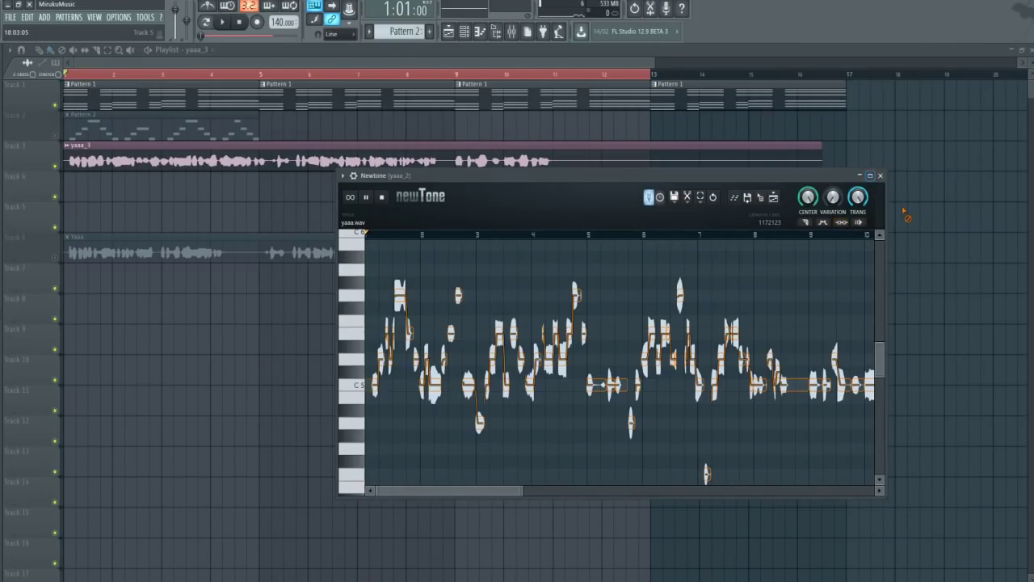
key(Escape)
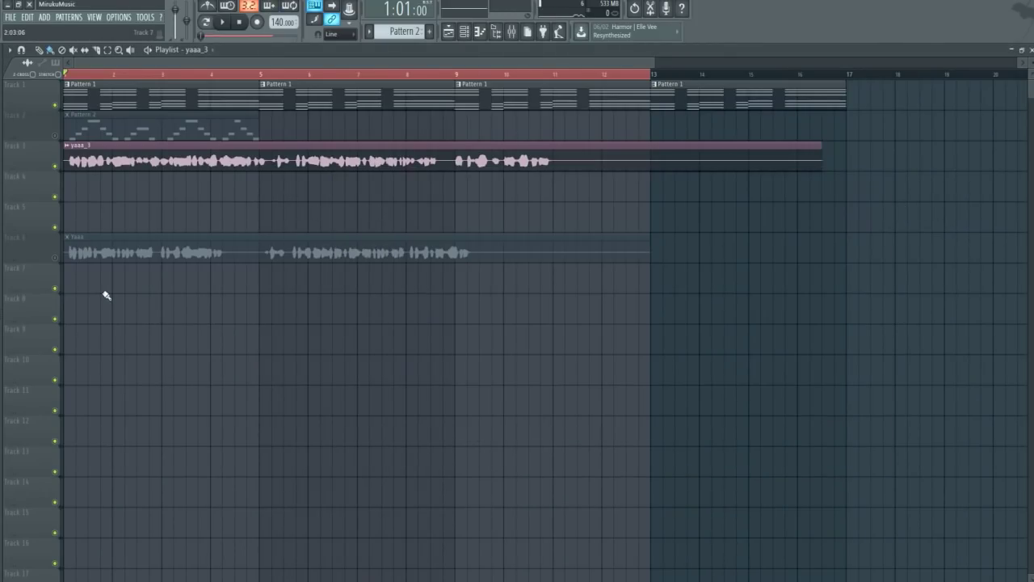
click(225, 23)
Play the finished Voice project from bar 9 past bar 13, following the yaaa vocal clips with their filter and Gross Beat automation.
scroll(169, 202, down, 3)
scroll(167, 208, up, 1)
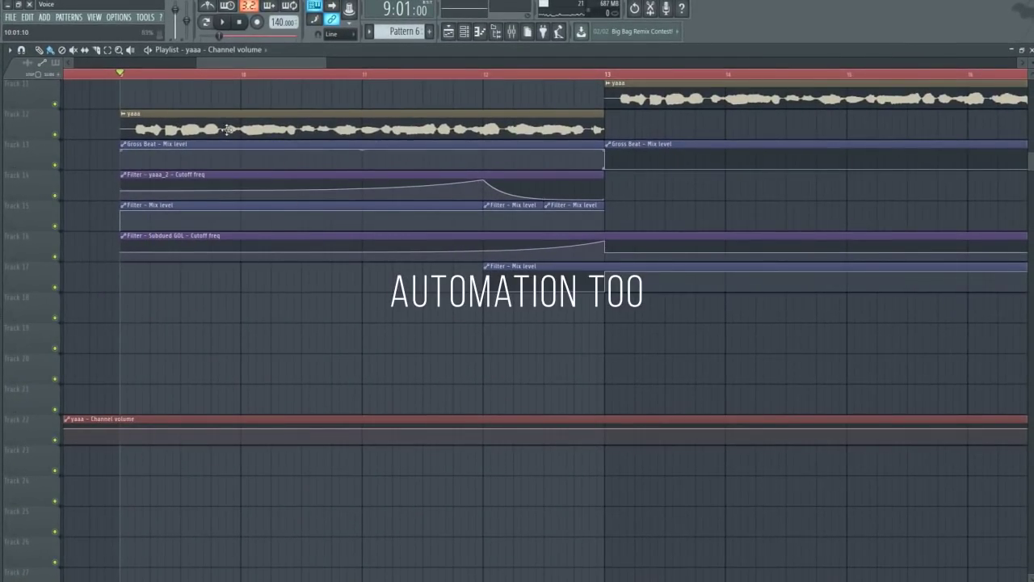
key(space)
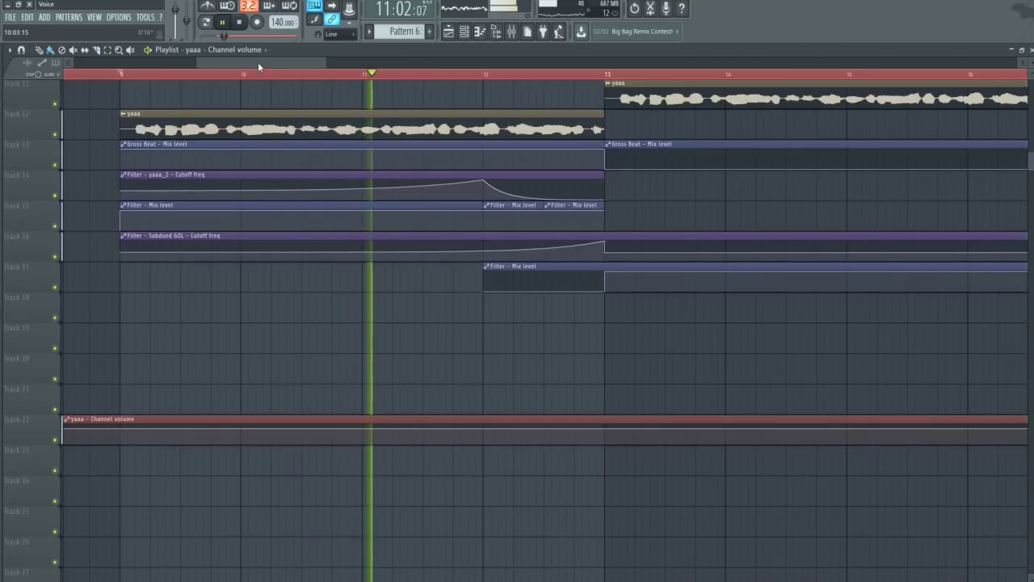
drag(262, 63, 298, 61)
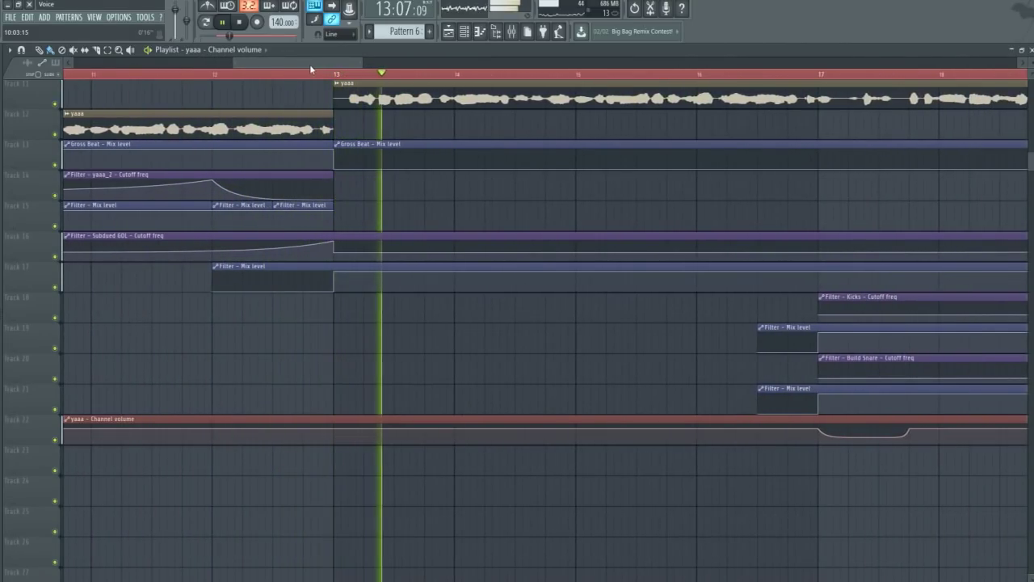
key(space)
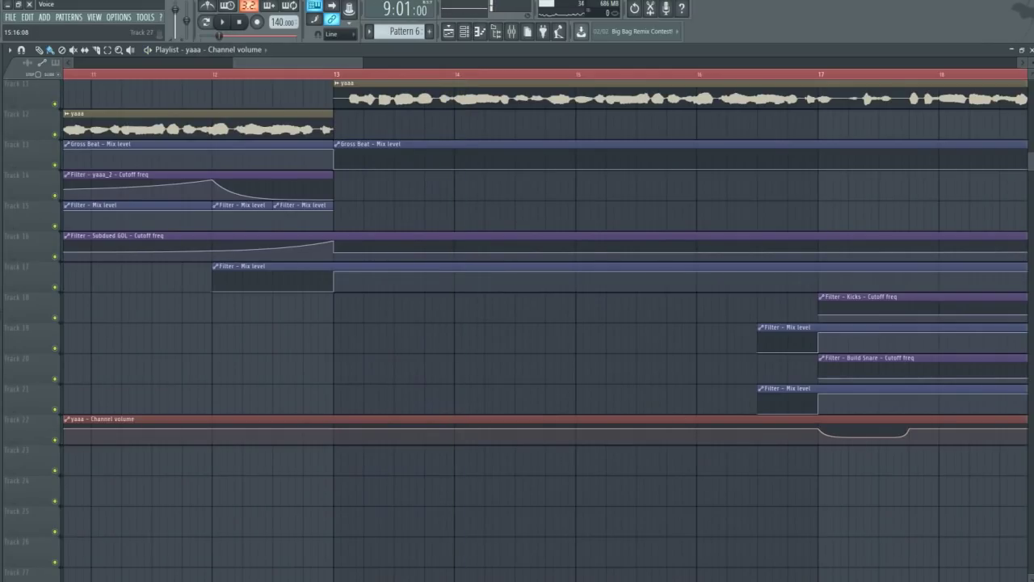